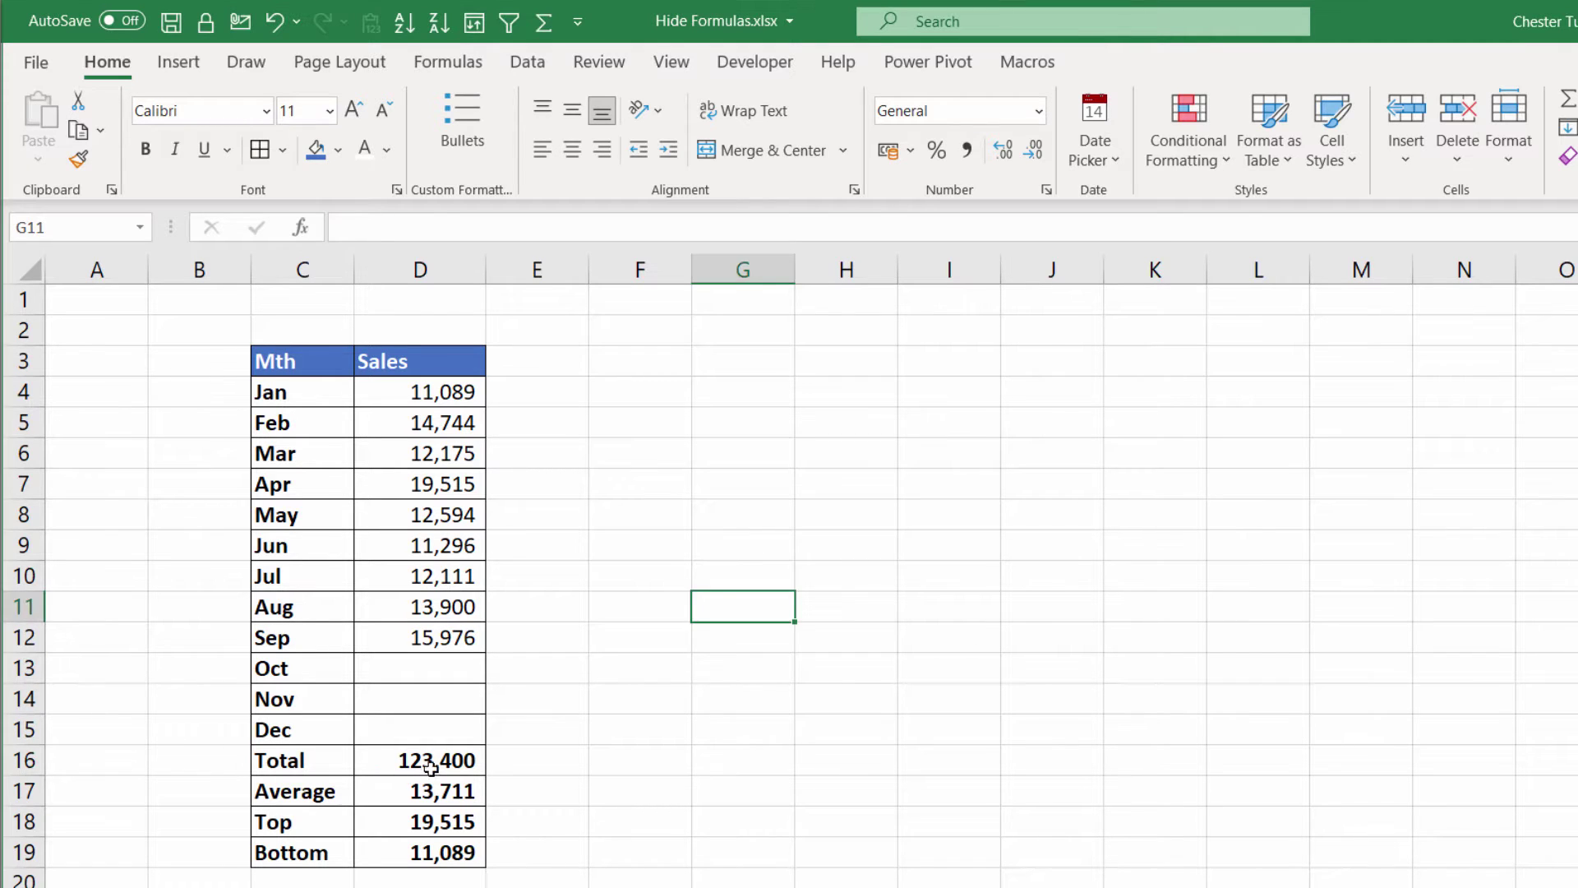
# Drag-select D16:D19, the Total, Average, Top and Bottom formula cells
pyautogui.moveTo(432, 760); pyautogui.dragTo(425, 852)
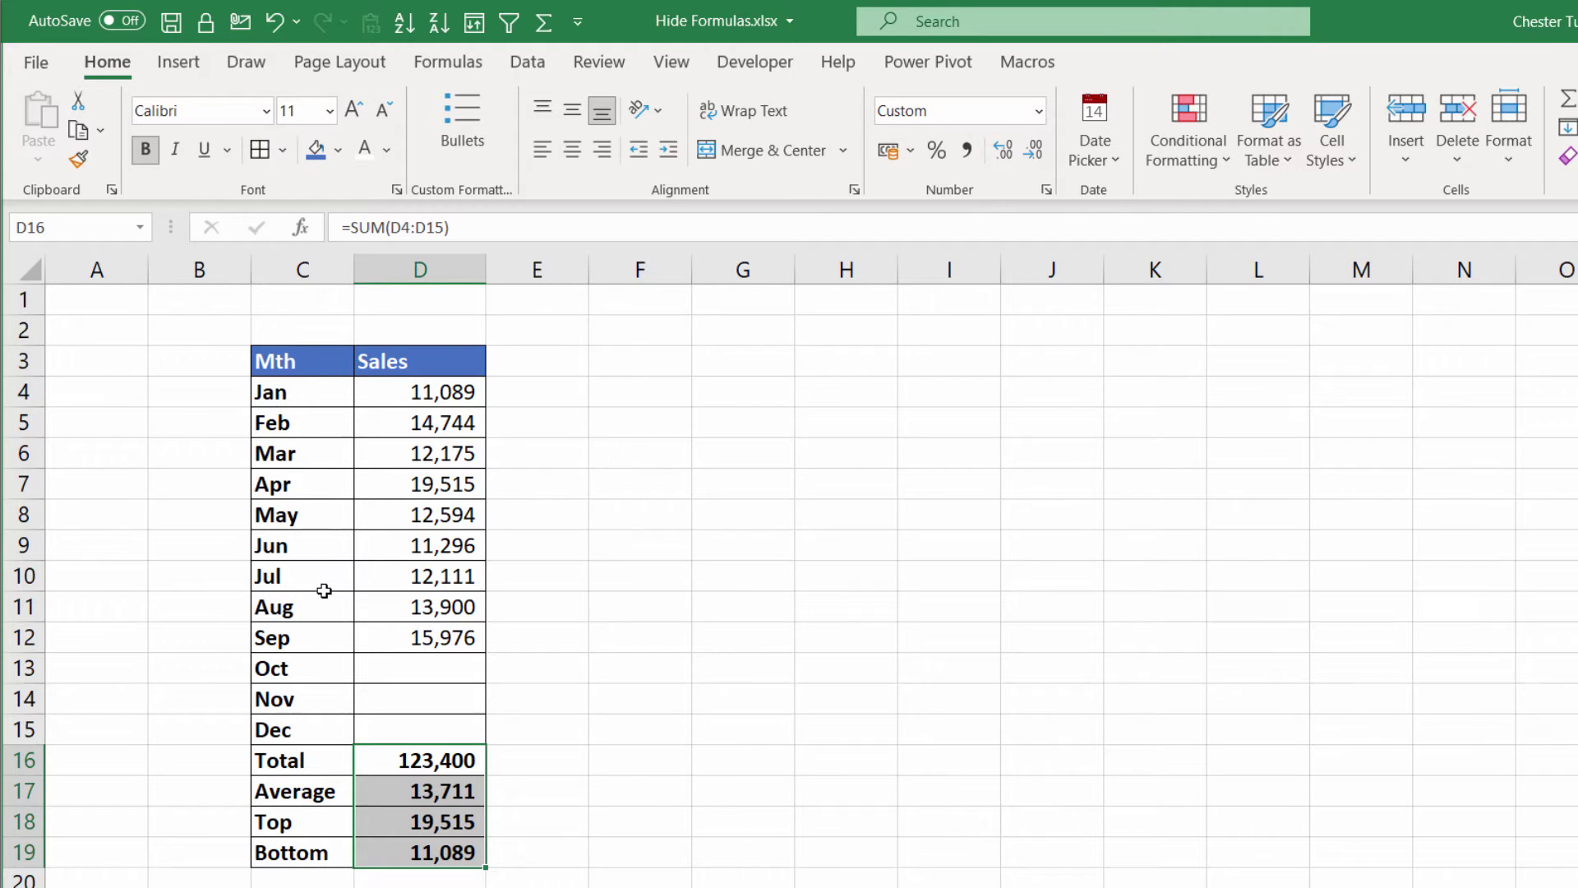
# Reselect D16:D19 and open Format Cells for them from the right-click menu
pyautogui.click(640, 760)
pyautogui.moveTo(428, 761); pyautogui.dragTo(436, 850)
pyautogui.moveTo(436, 760); pyautogui.dragTo(429, 849)
pyautogui.hotkey('ctrl', '1')
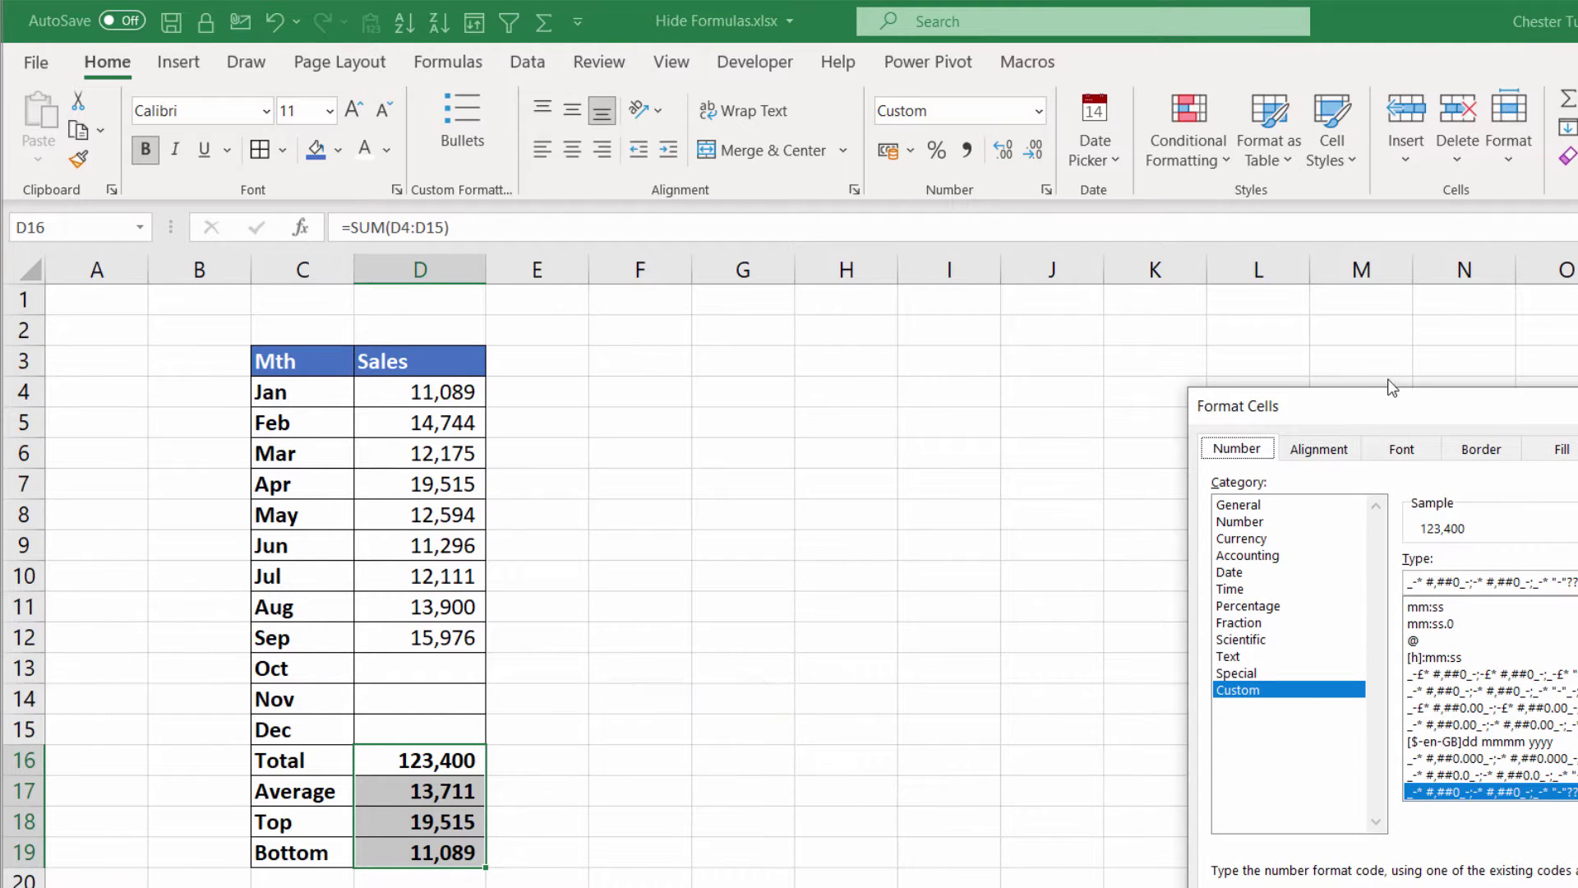
pyautogui.moveTo(1390, 403); pyautogui.dragTo(914, 272)
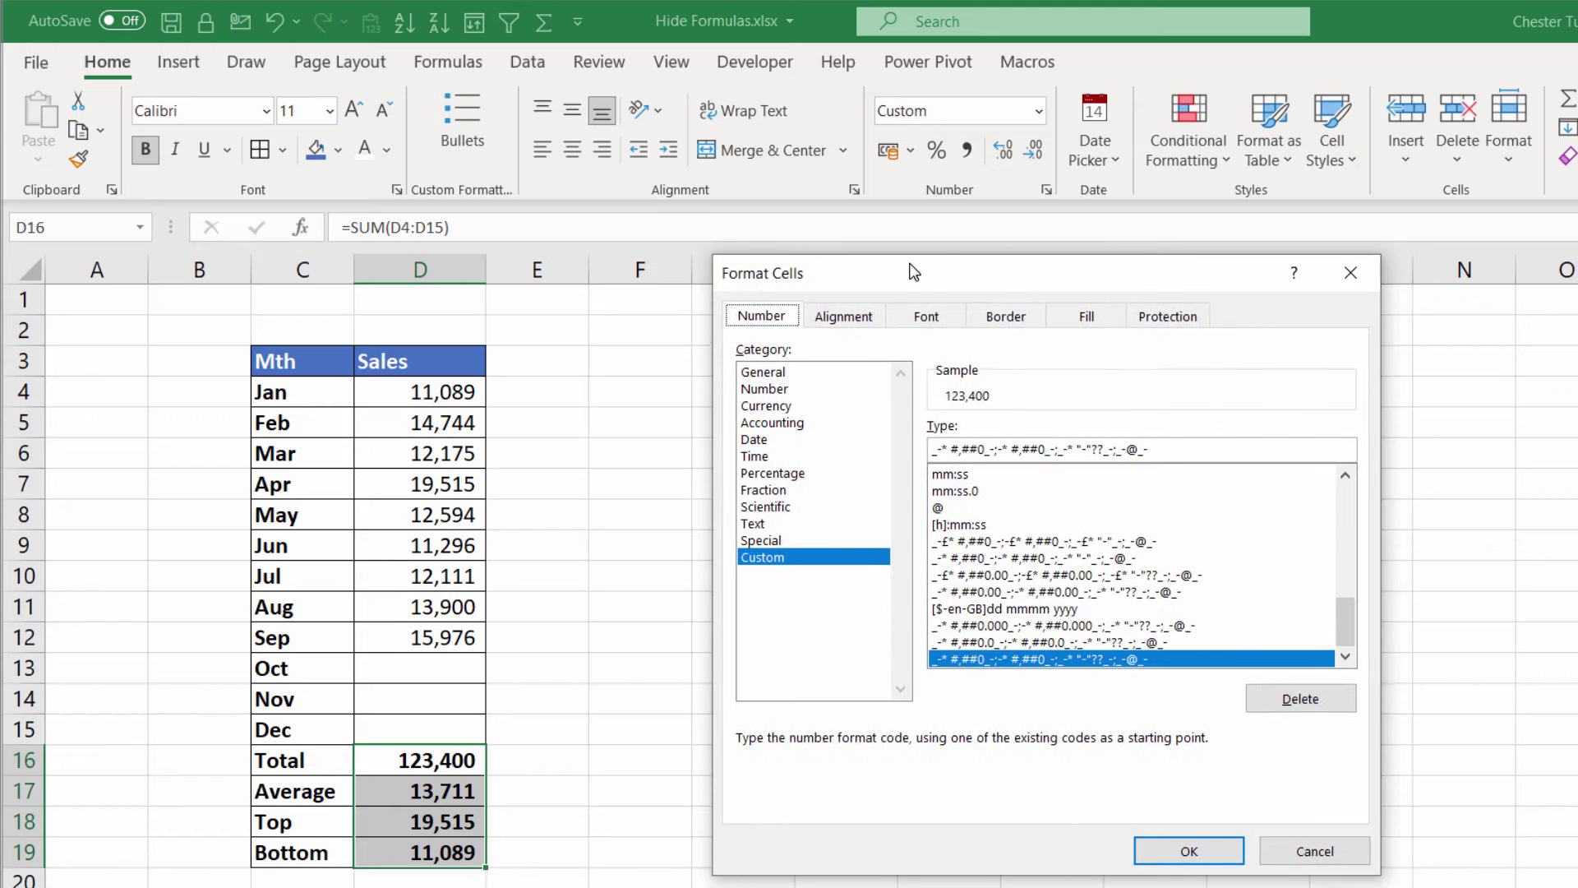
pyautogui.click(1307, 851)
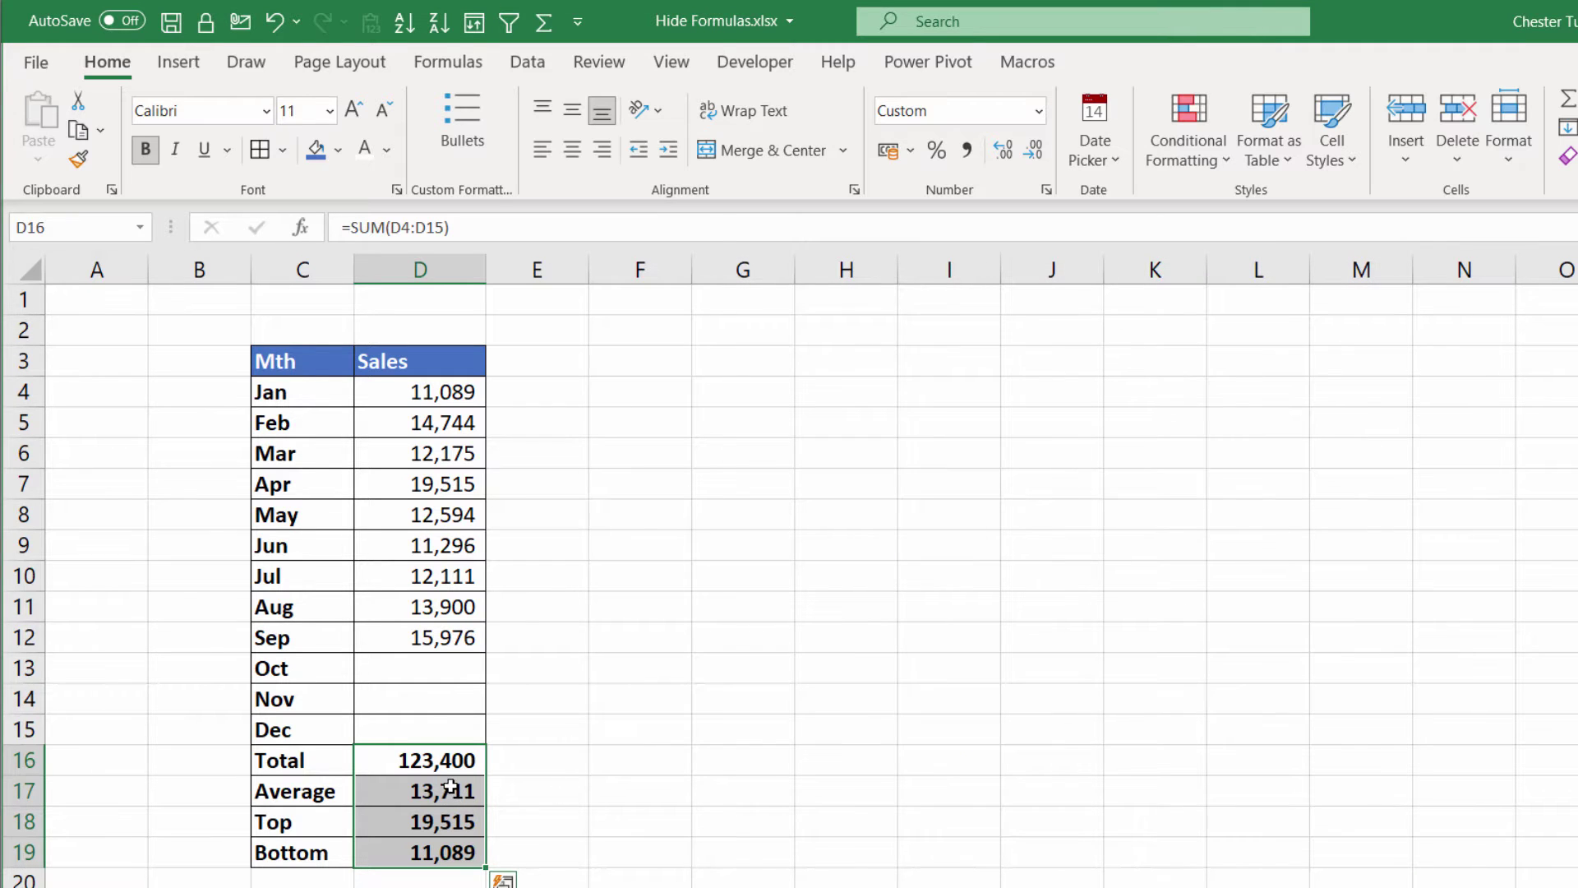
pyautogui.rightClick(451, 786)
pyautogui.click(535, 662)
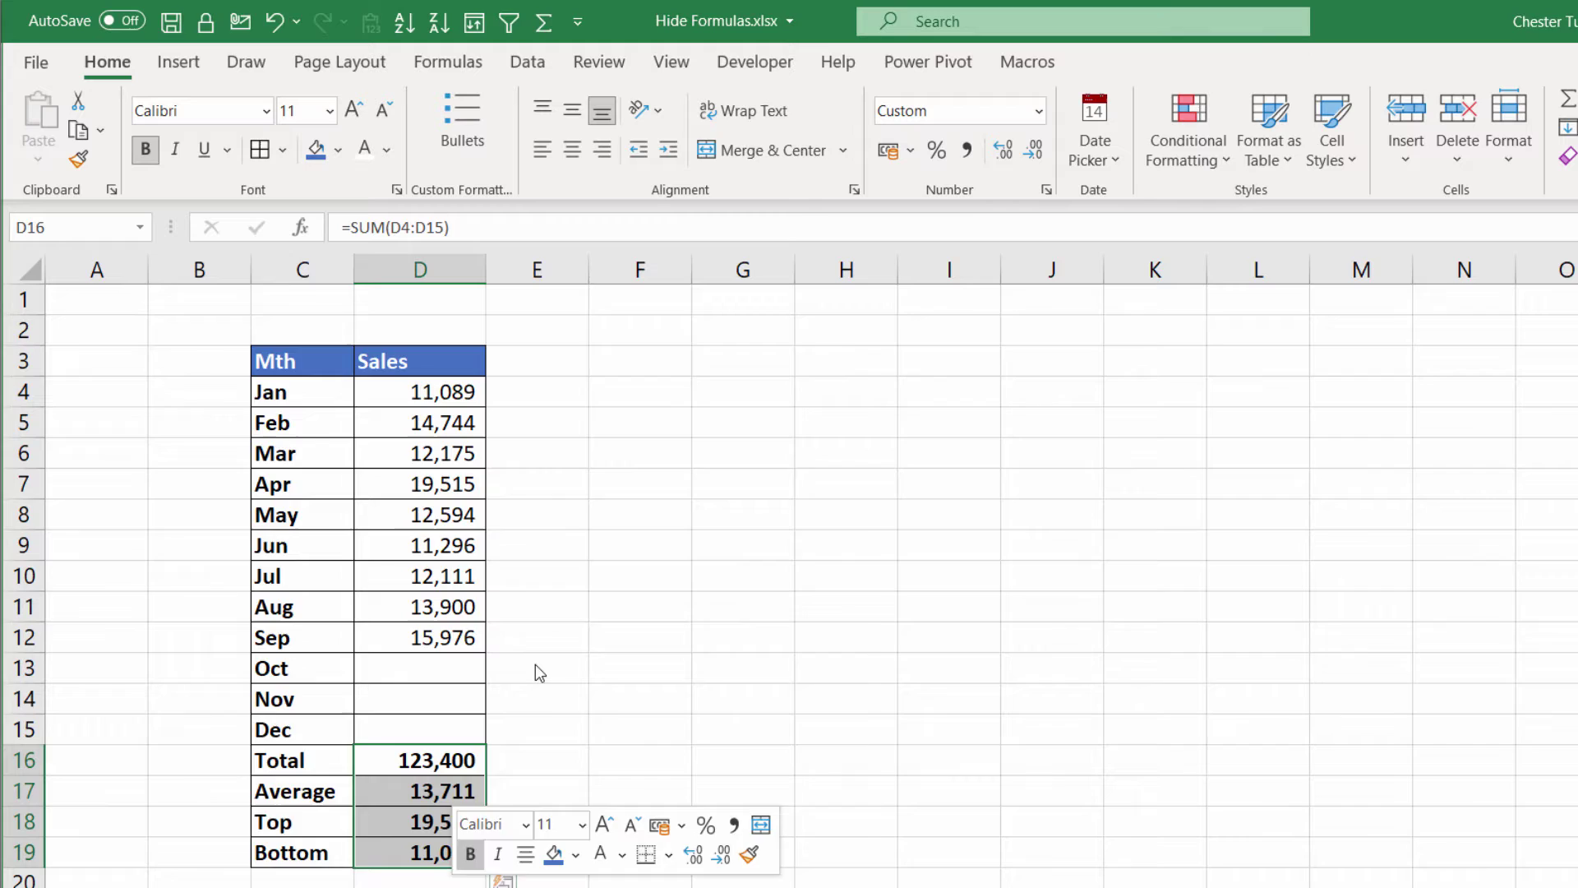
# Tick Hidden on the Protection tab for D16:D19 and confirm with OK
pyautogui.moveTo(608, 353); pyautogui.dragTo(951, 225)
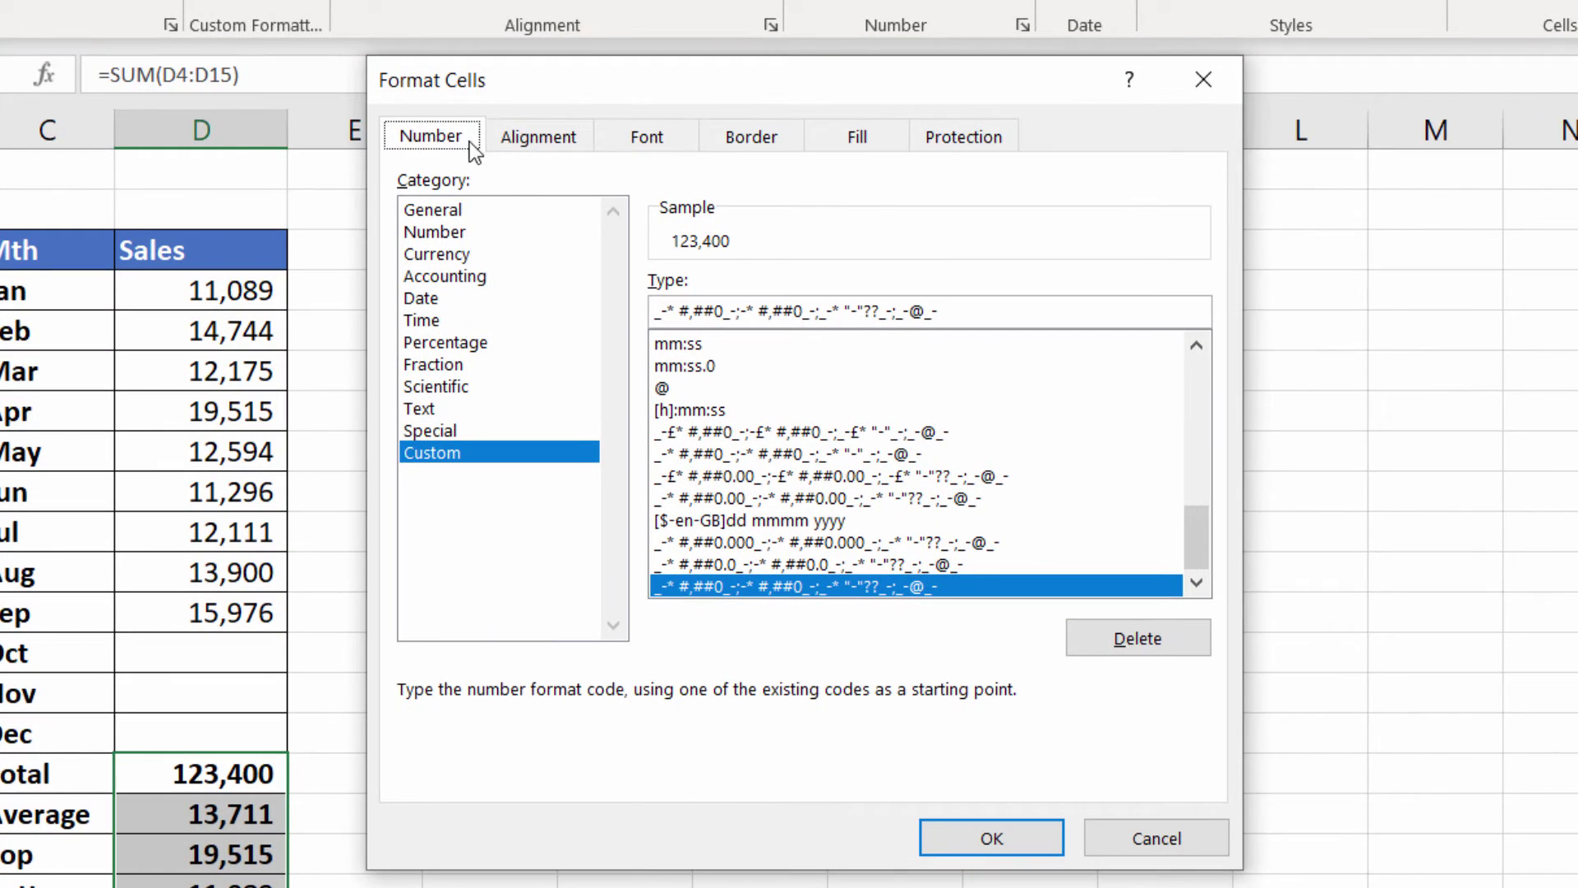
pyautogui.click(958, 142)
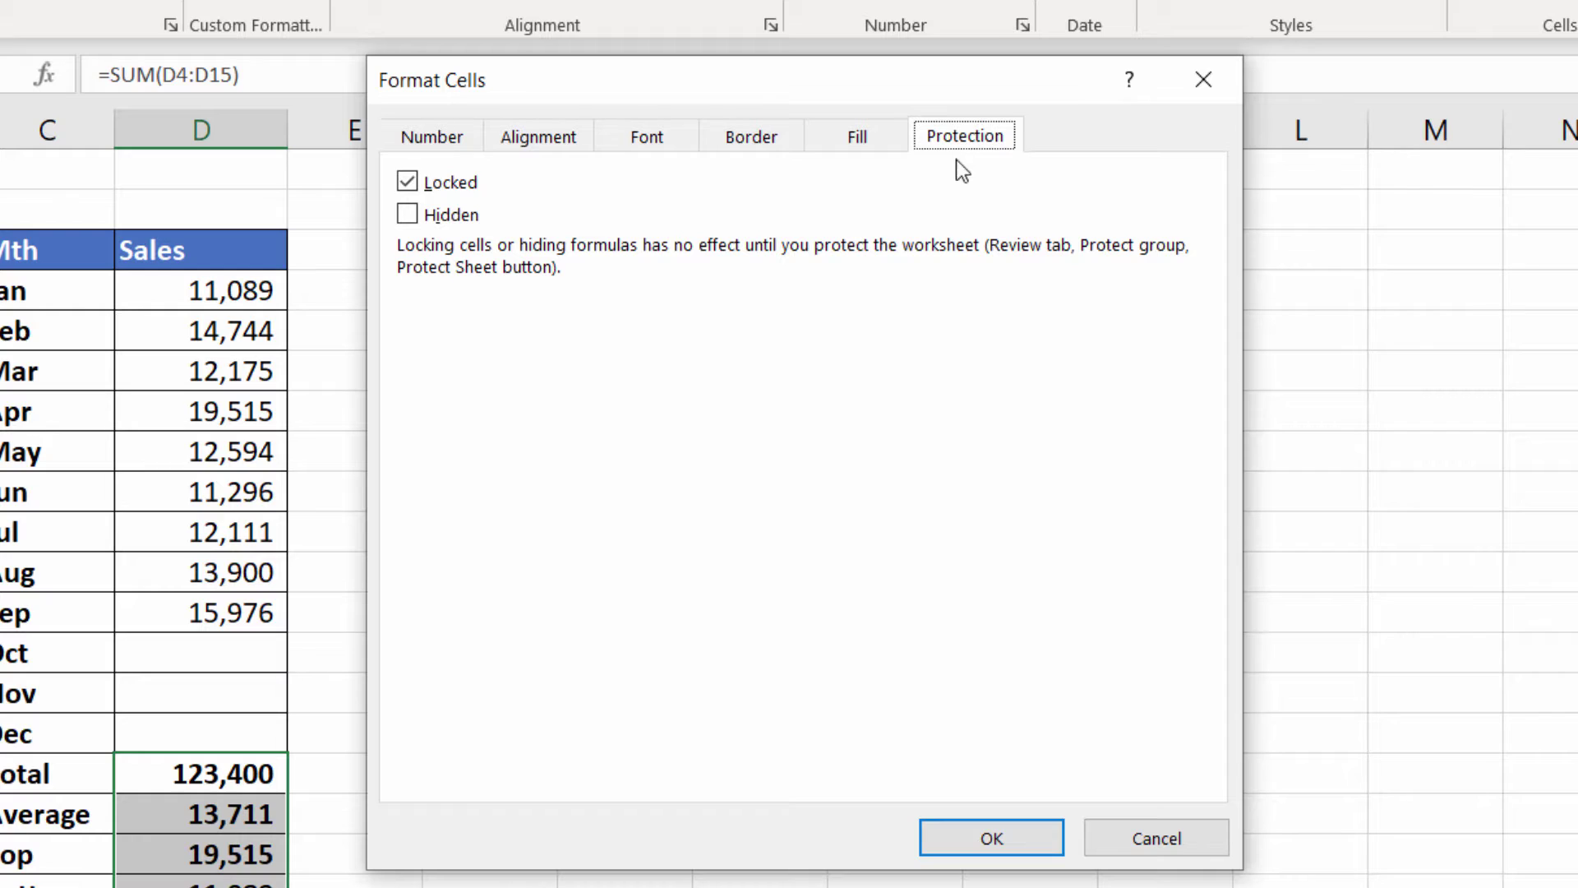
pyautogui.click(411, 218)
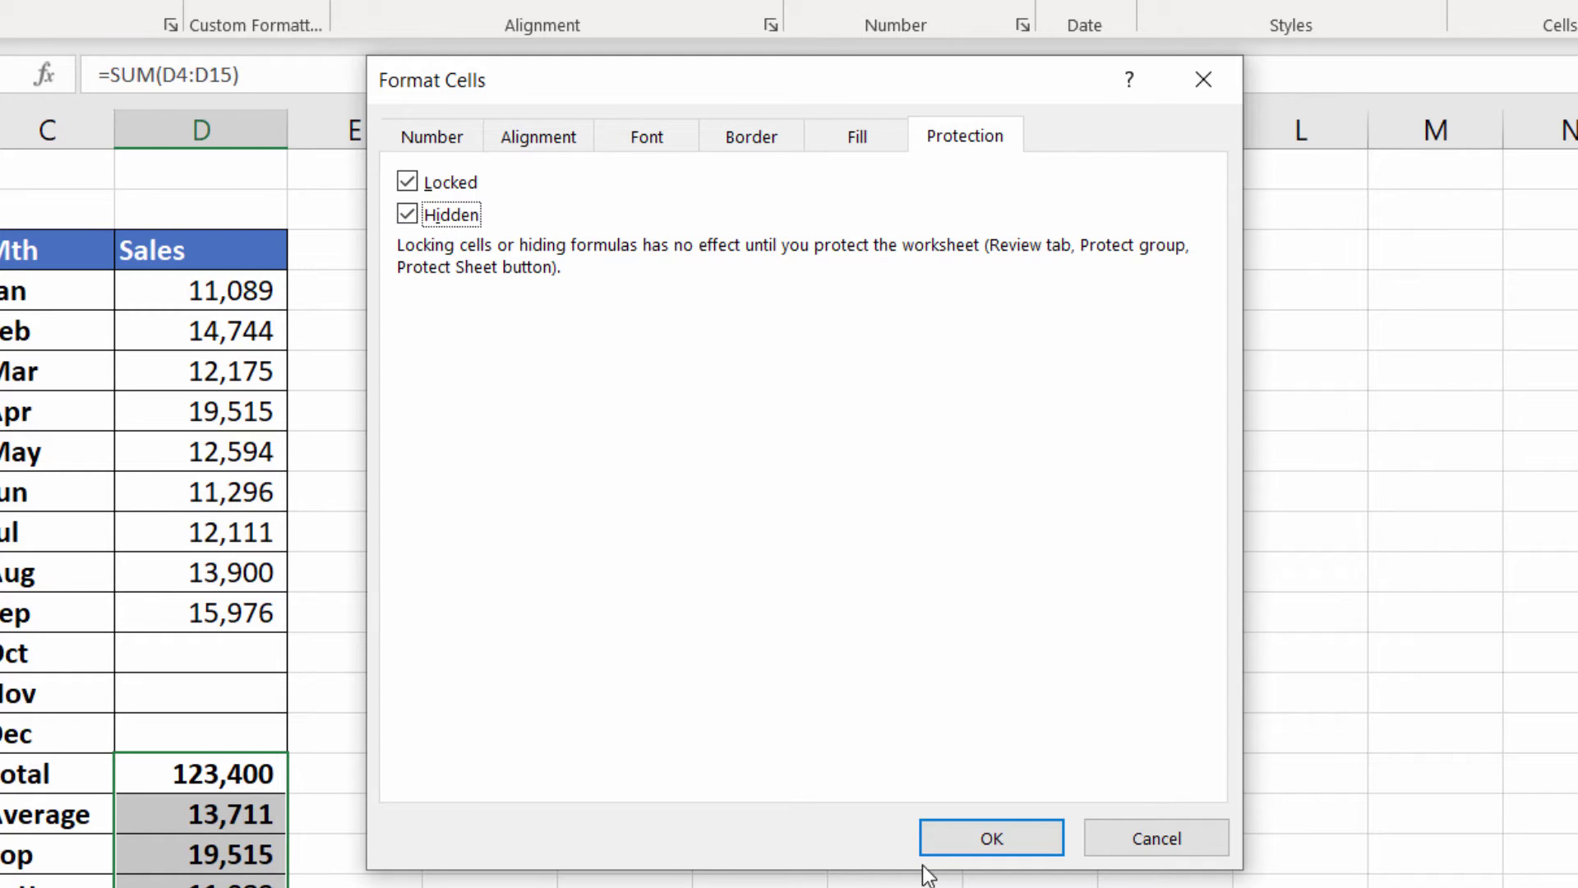
pyautogui.click(962, 832)
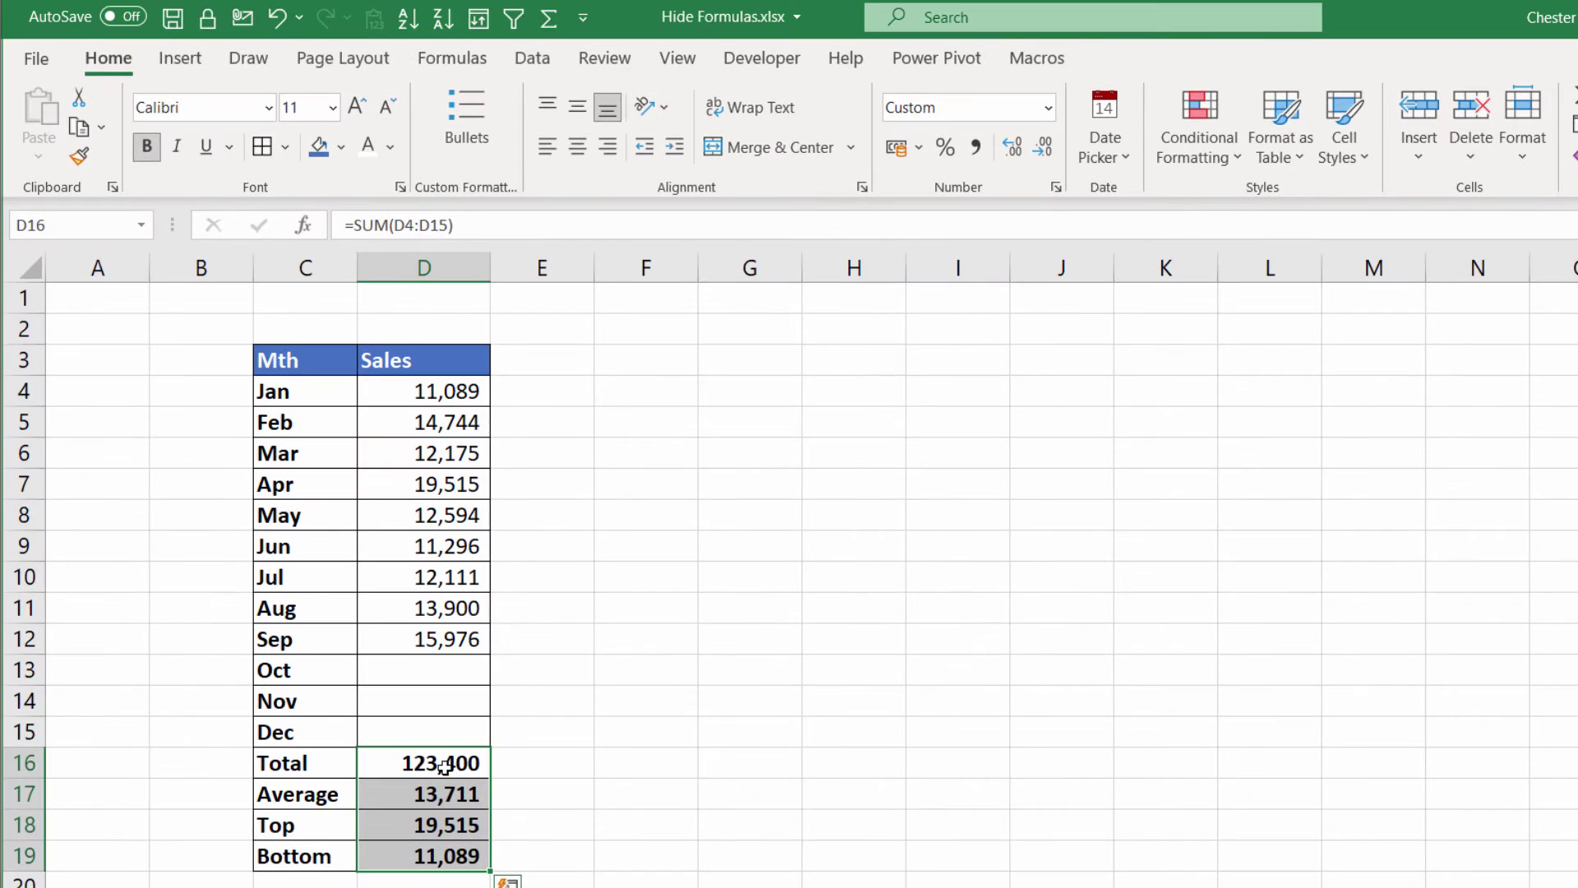
# Review the Average, Top and Bottom formulas, then select the monthly sales cells D4:D15
pyautogui.click(271, 814)
pyautogui.click(448, 832)
pyautogui.click(448, 856)
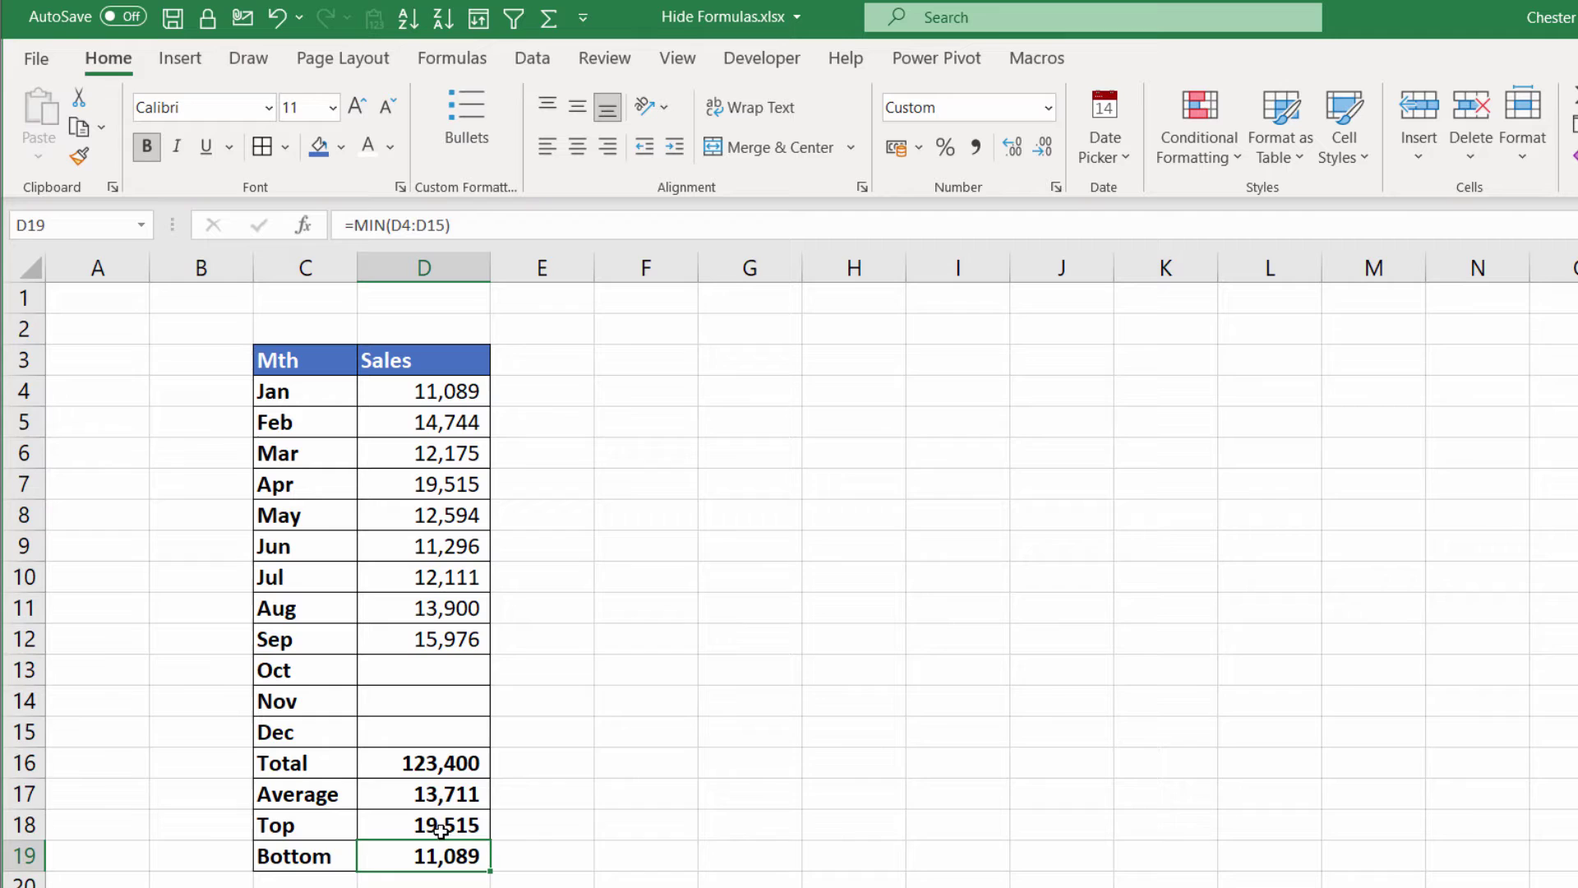
pyautogui.click(442, 828)
pyautogui.click(444, 793)
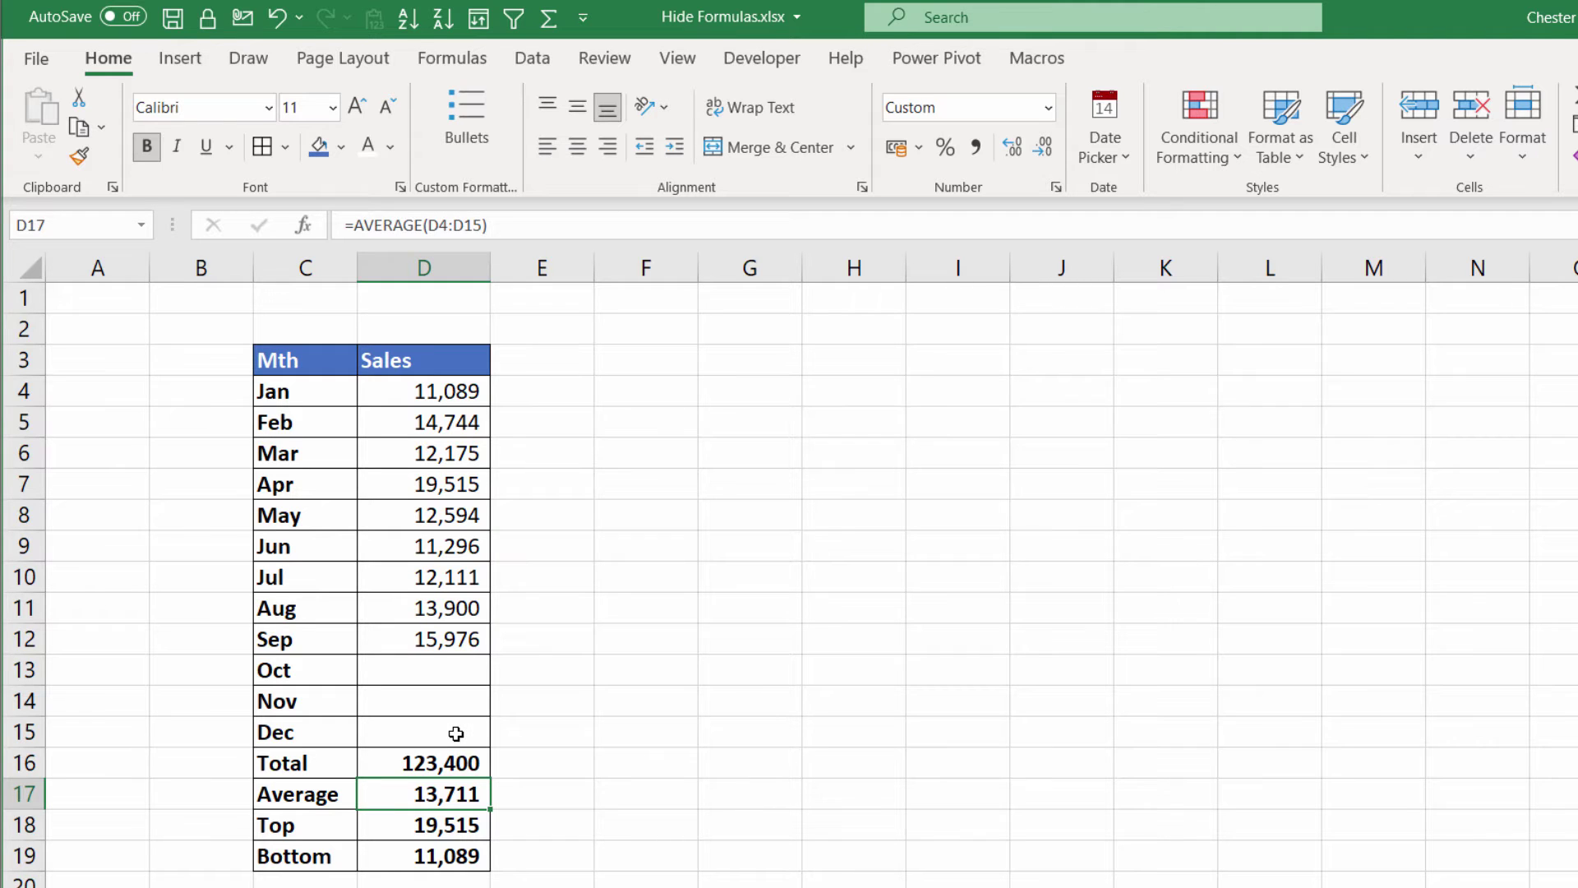
pyautogui.moveTo(456, 733); pyautogui.dragTo(486, 390)
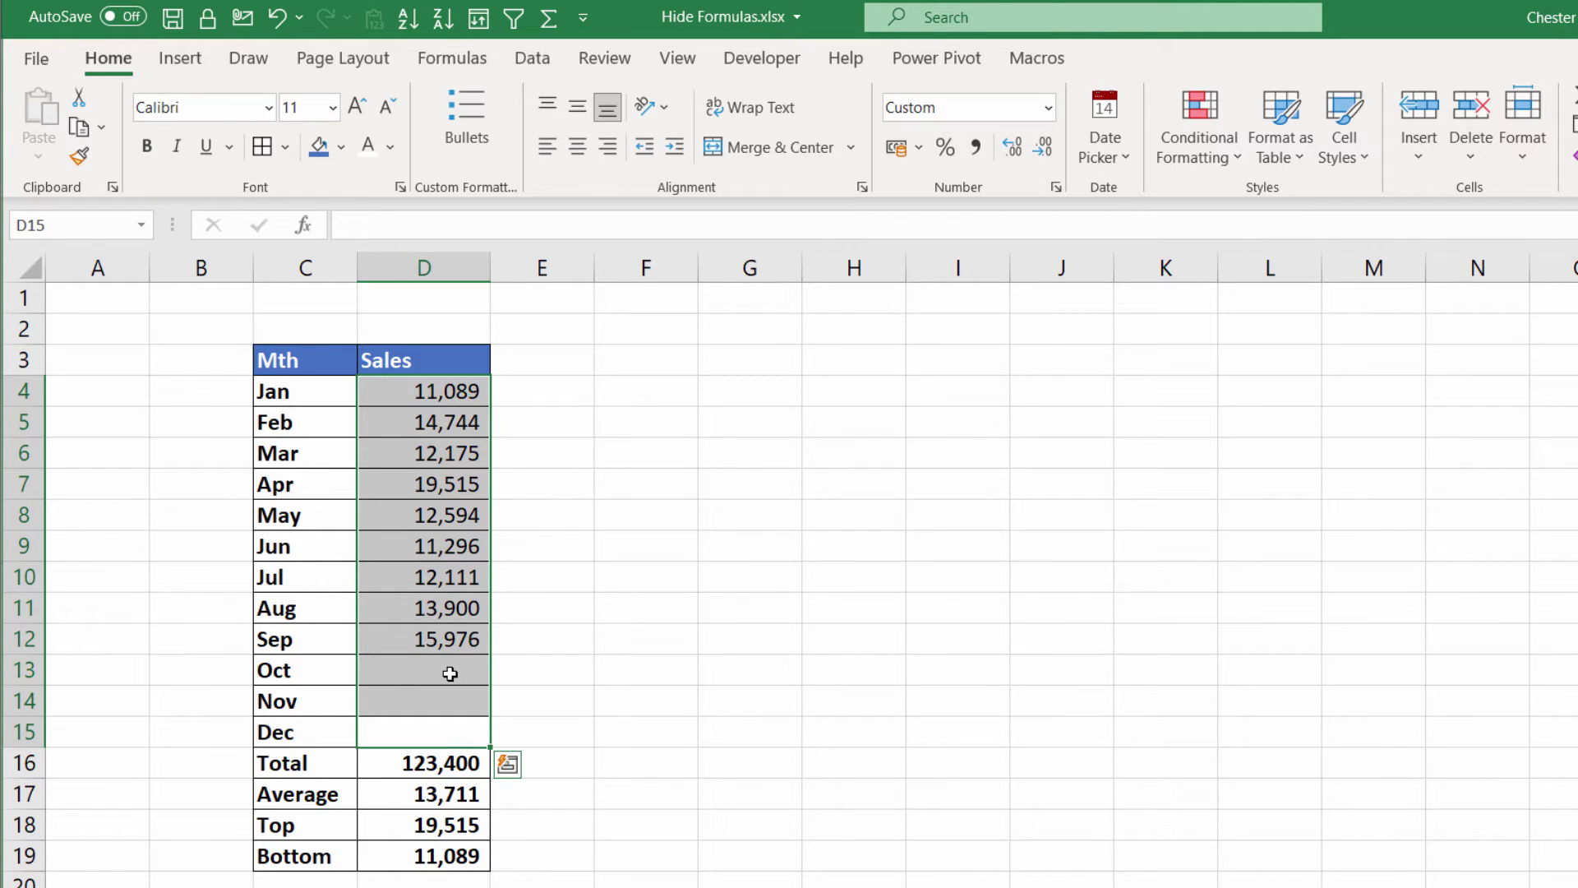
# Untick Locked for D4:D15 in Format Cells, then click E12 to deselect
pyautogui.hotkey('ctrl', '1')
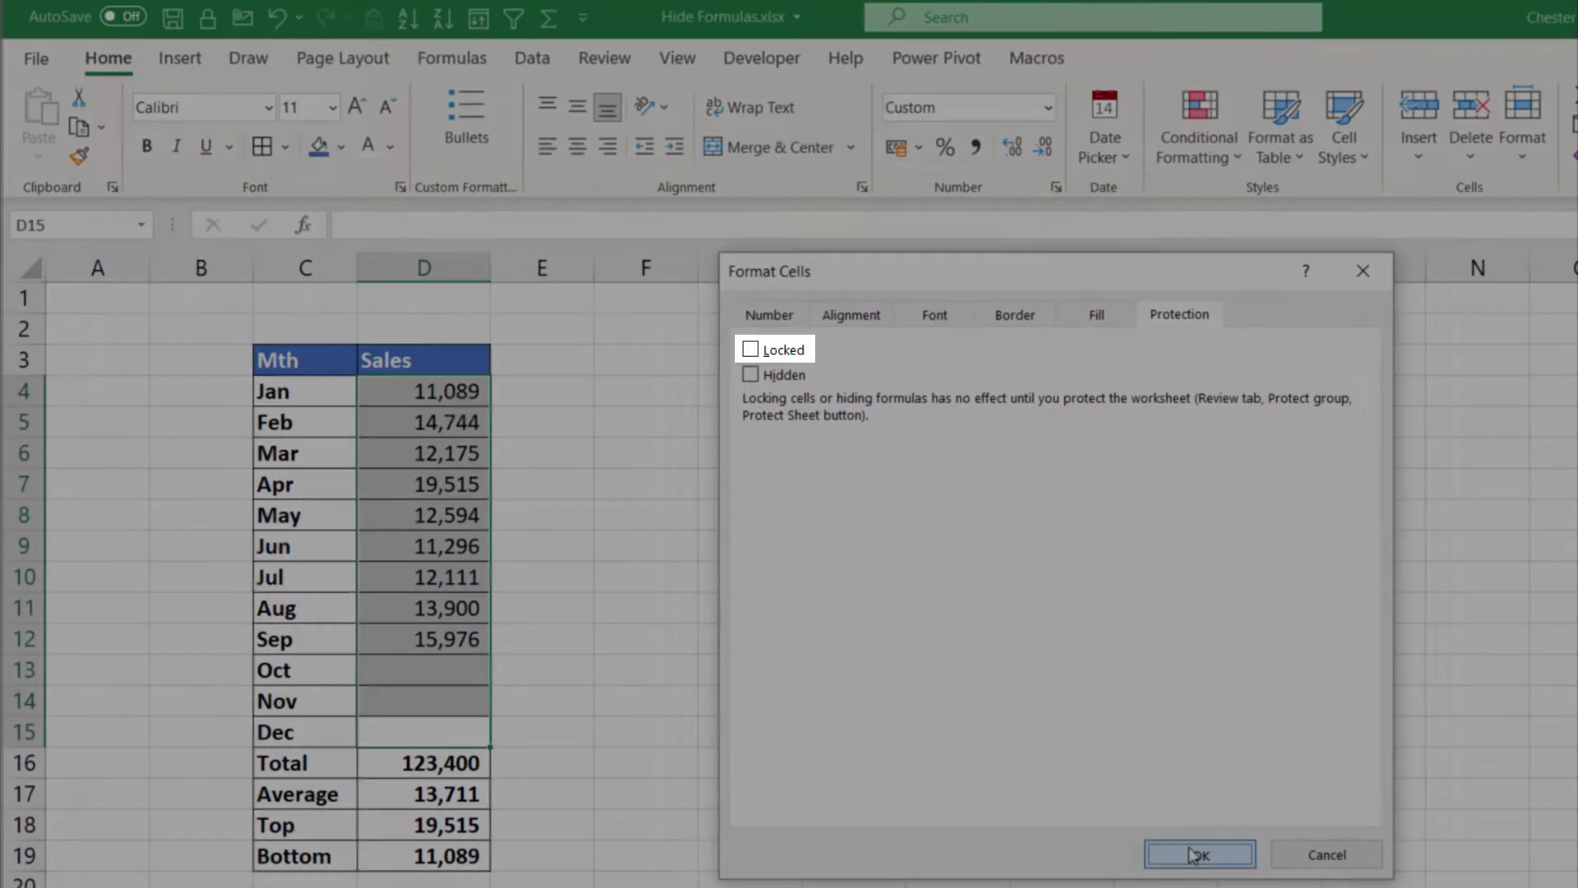
pyautogui.click(1197, 855)
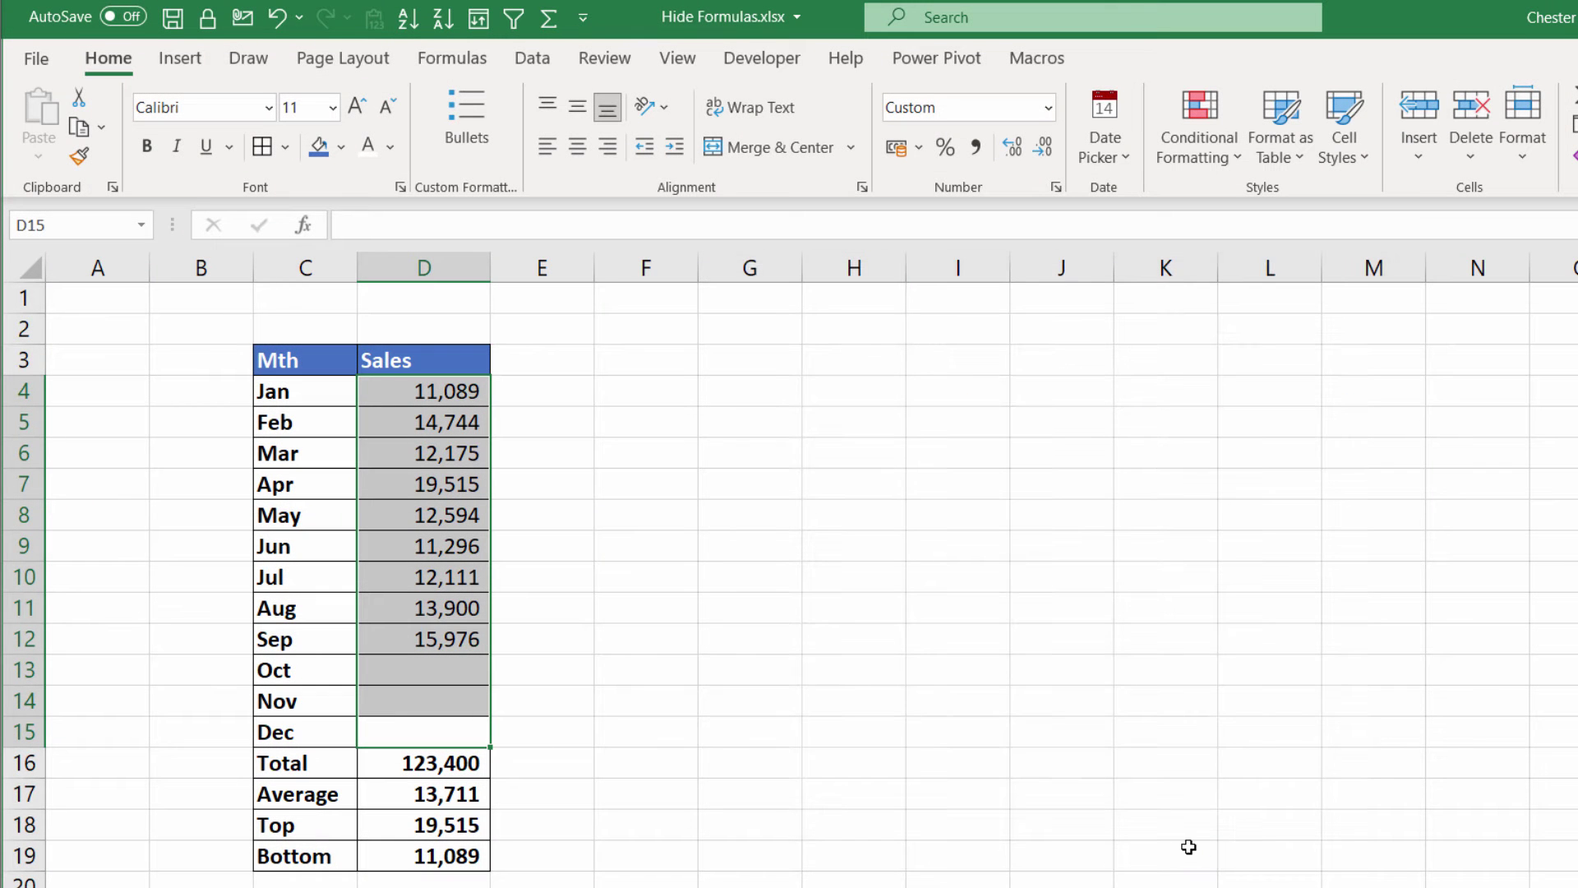
pyautogui.click(569, 635)
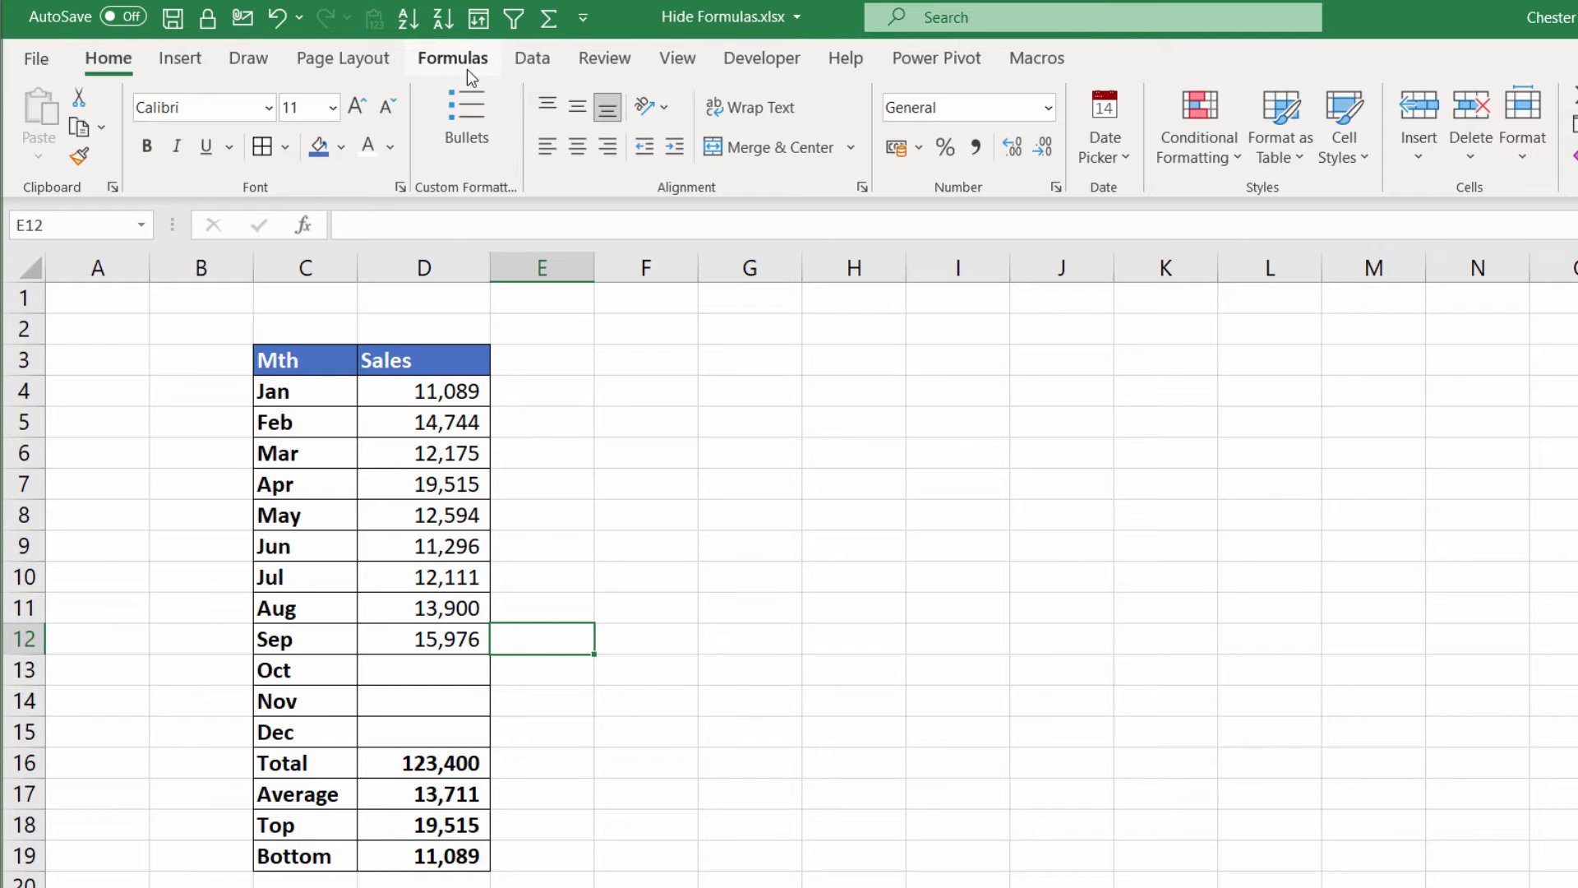
# Protect the worksheet from the Review tab with a confirmed password, then select D16
pyautogui.click(600, 62)
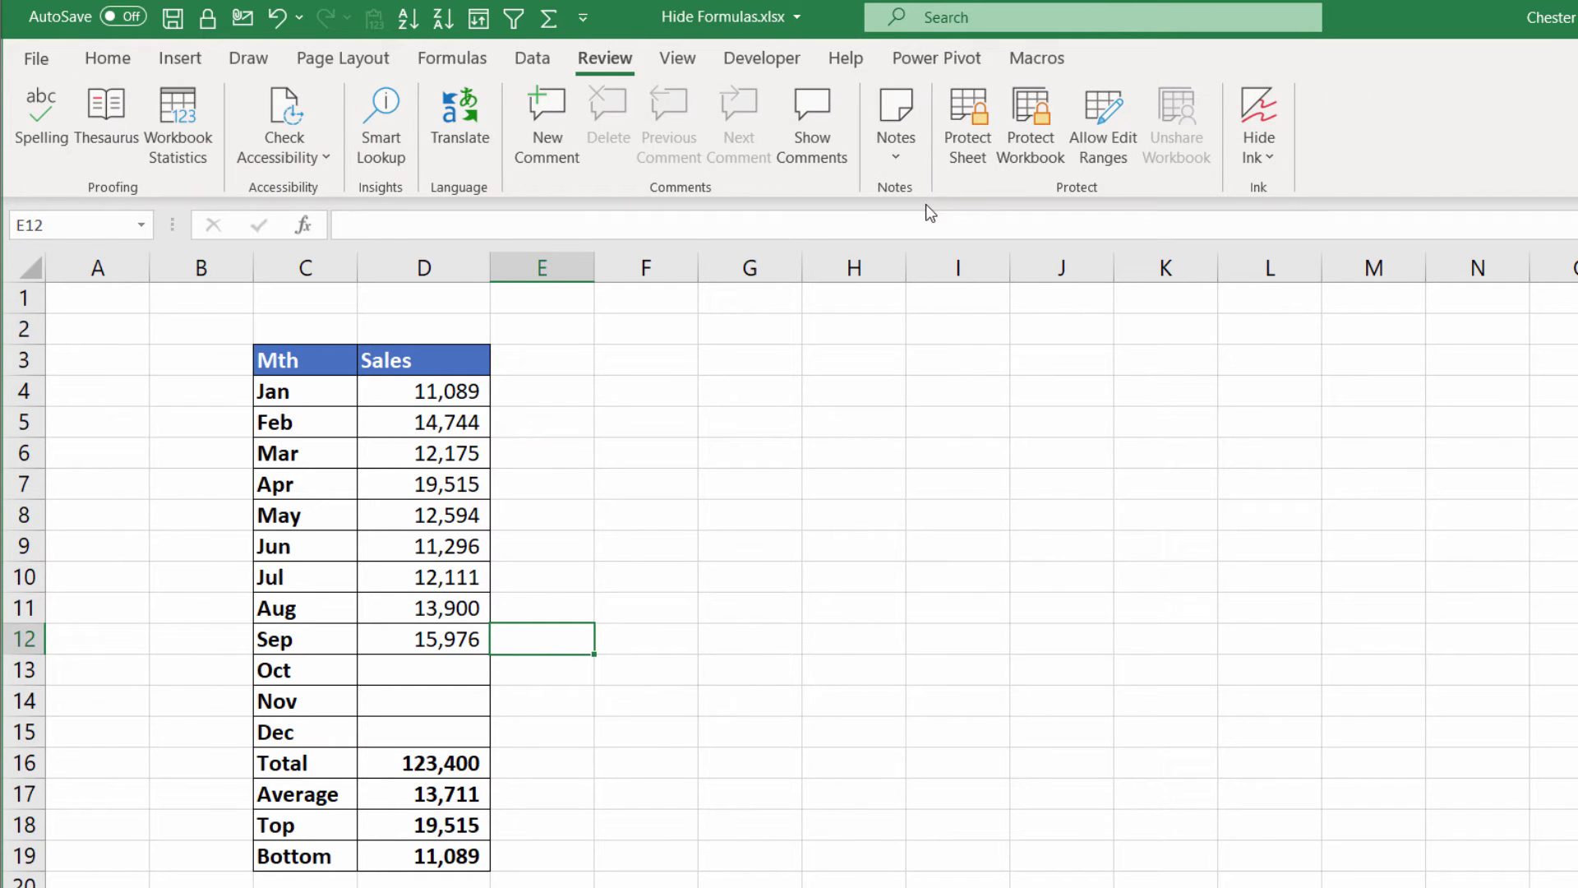
pyautogui.click(968, 124)
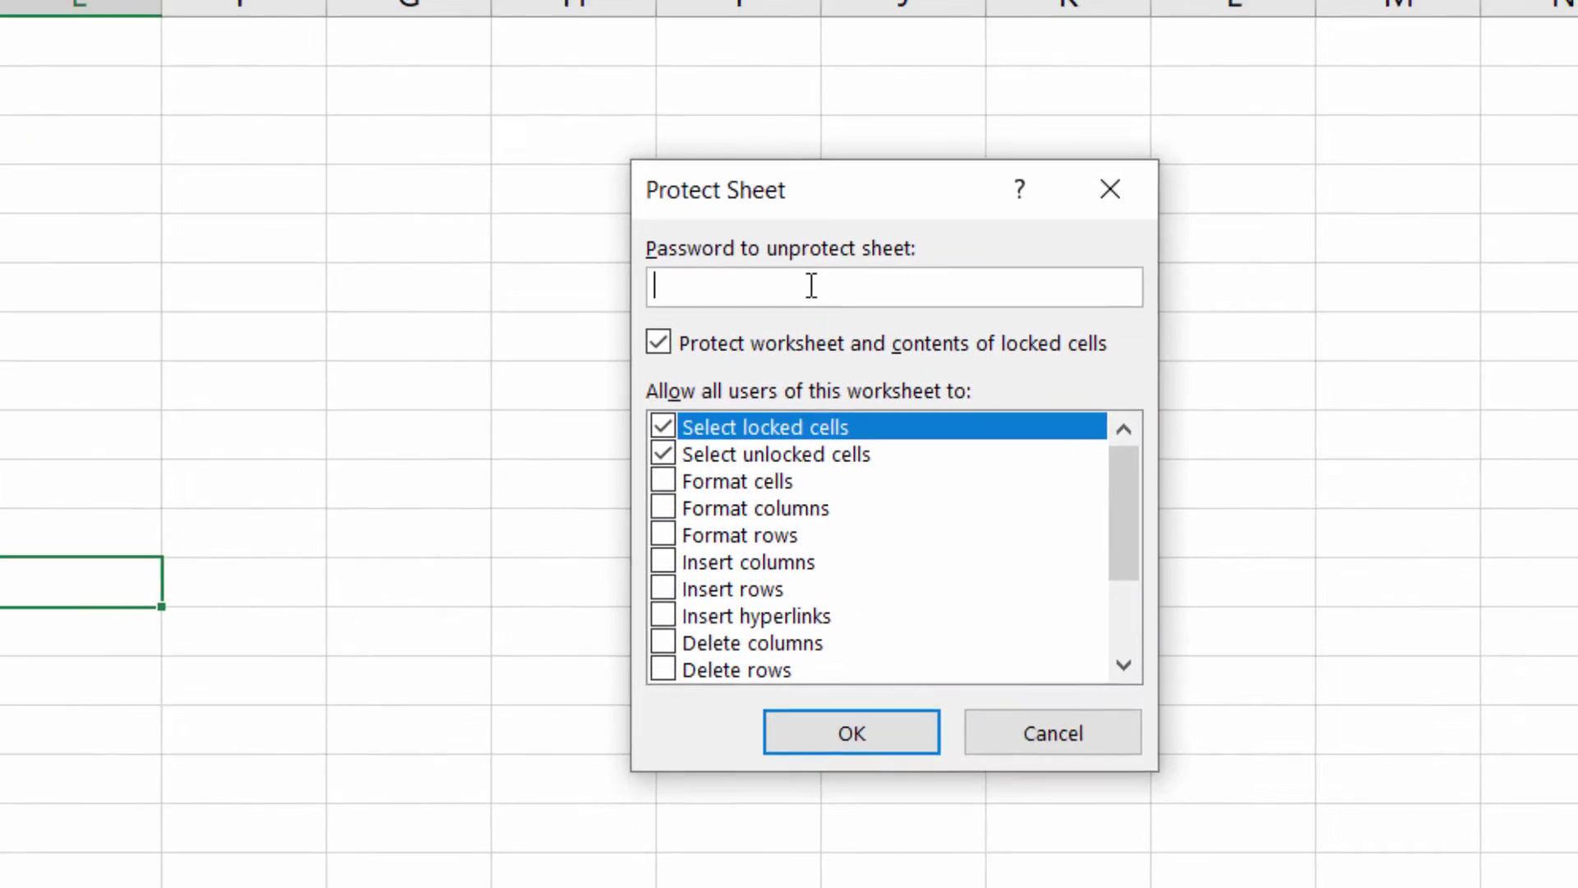
pyautogui.write('12')
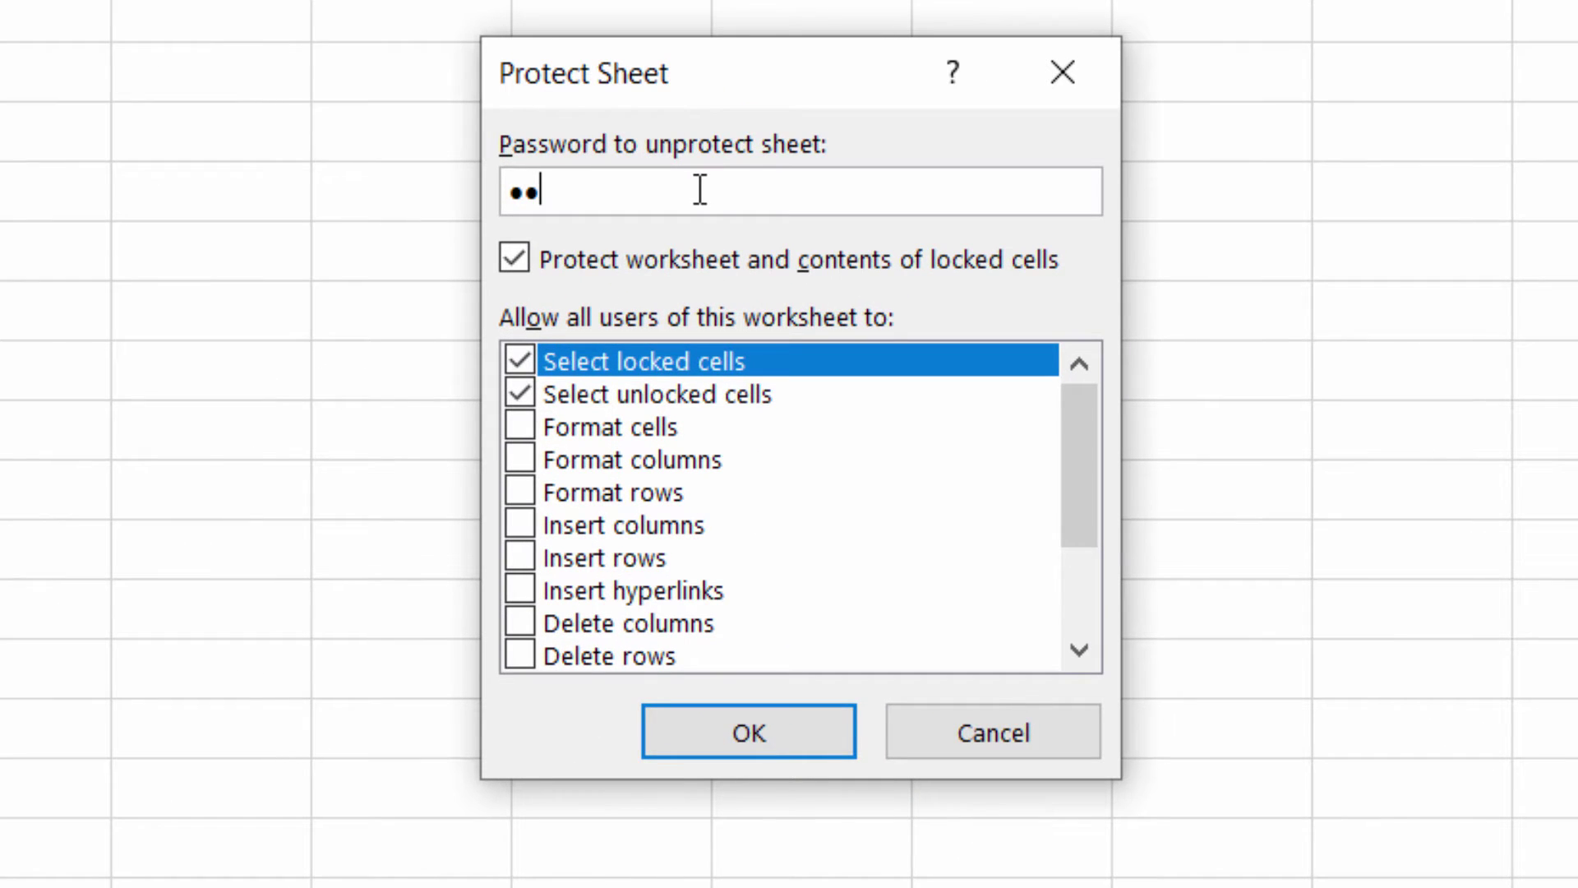
pyautogui.write('34')
pyautogui.click(763, 728)
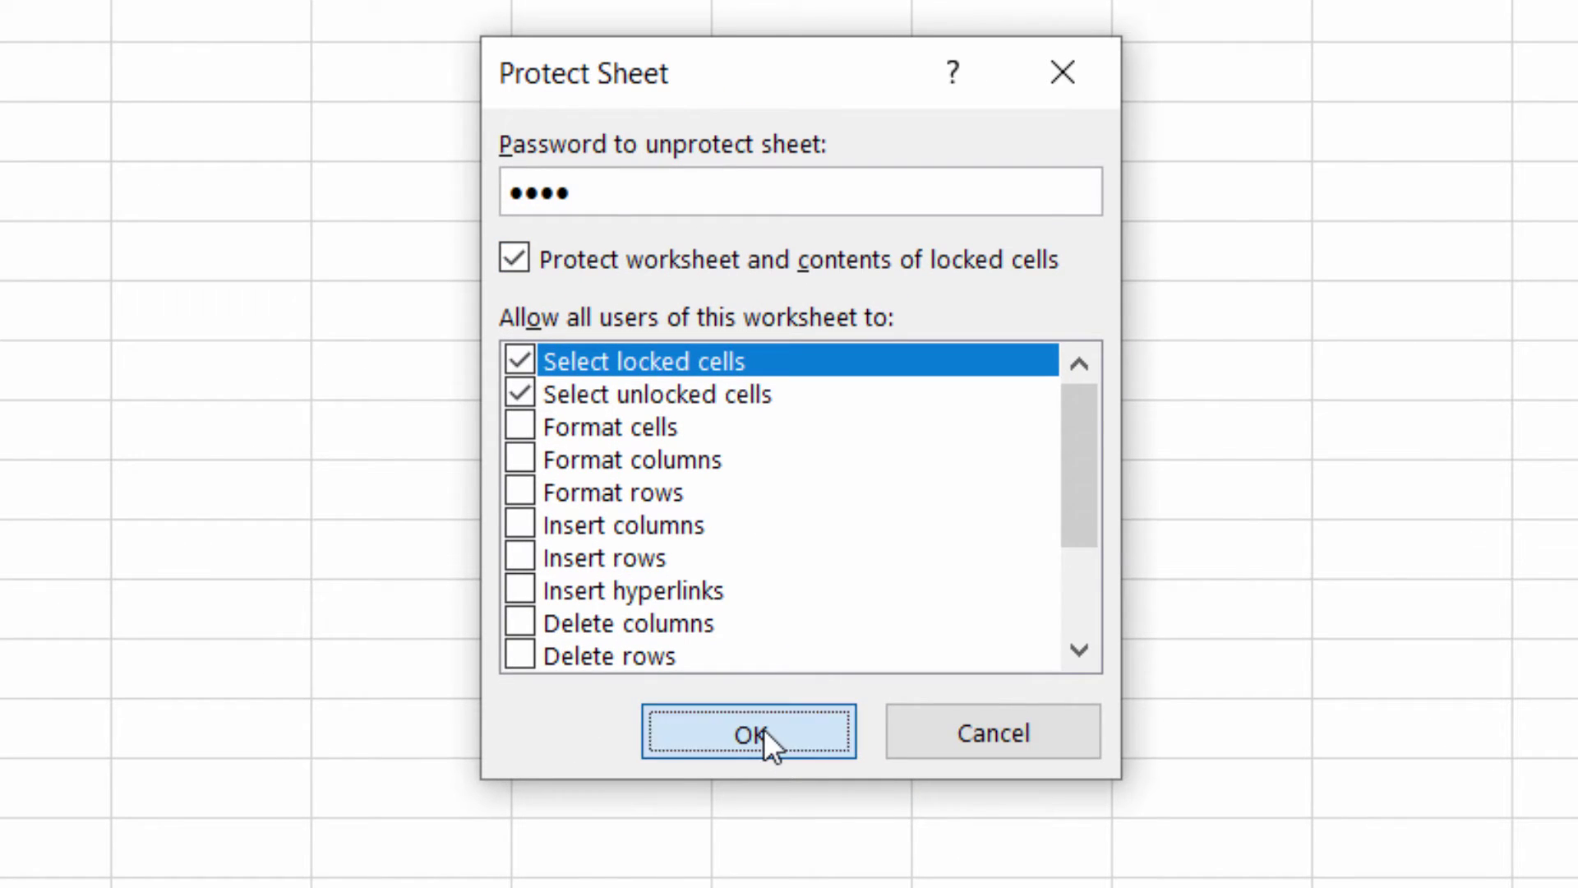
pyautogui.write('1234')
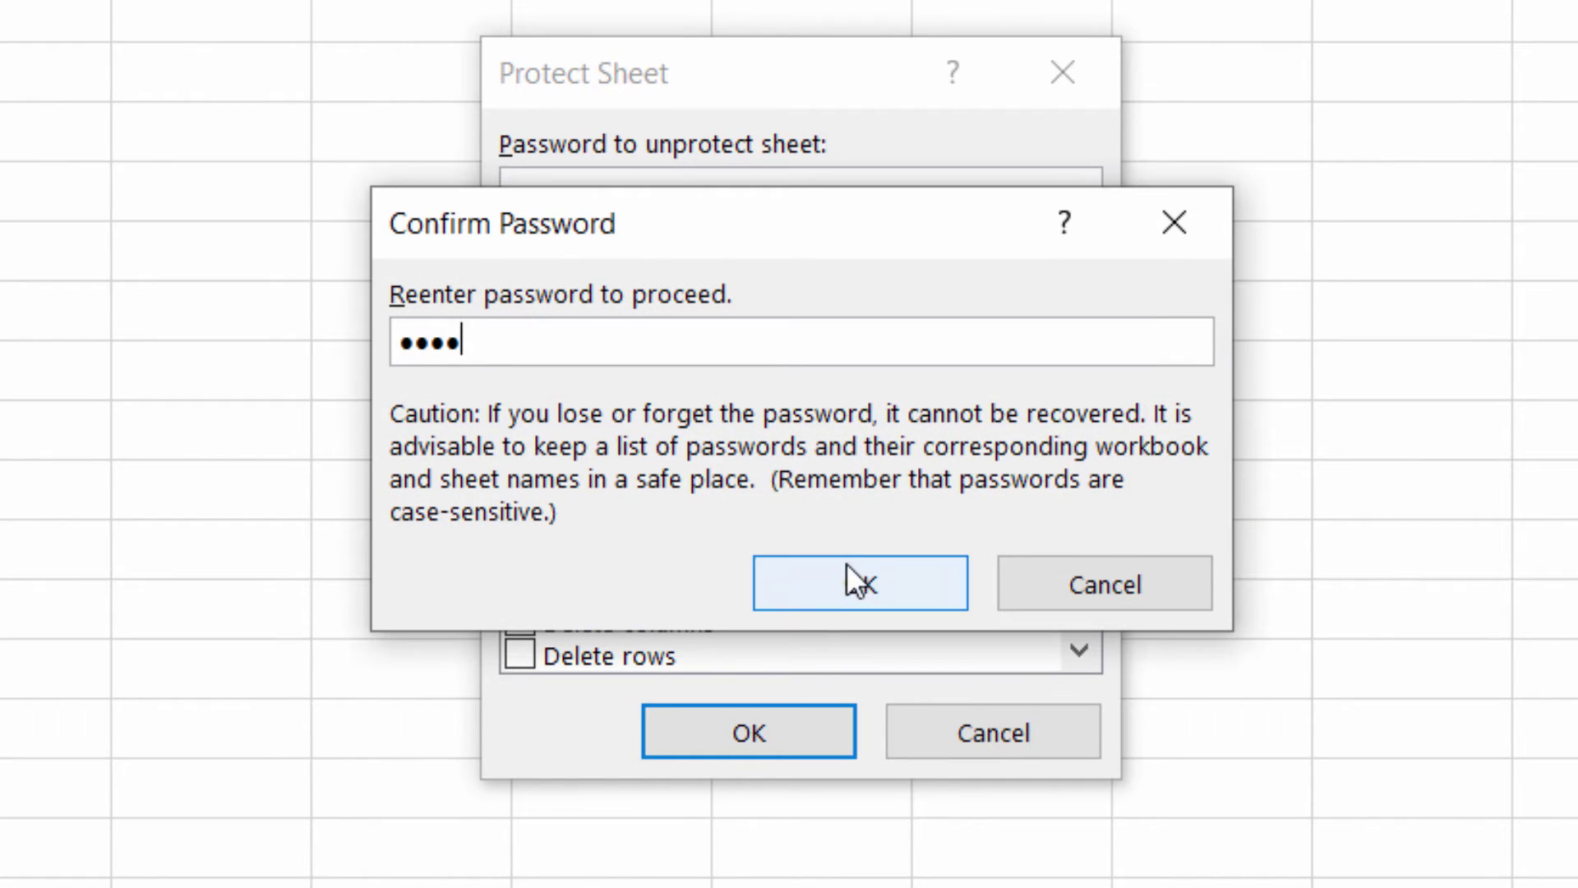
pyautogui.click(847, 575)
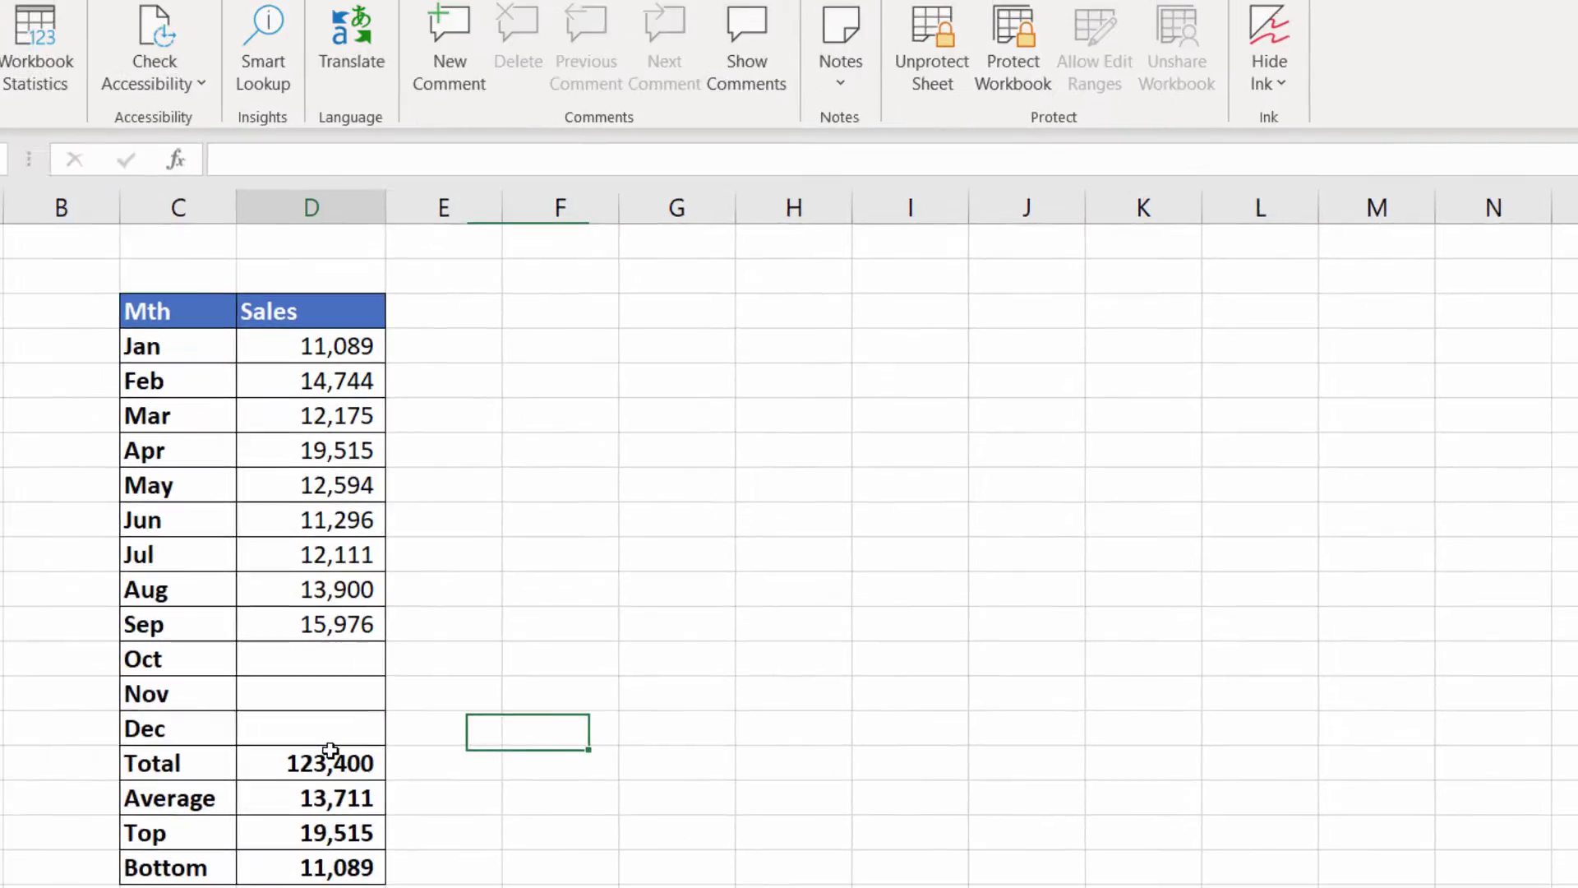
pyautogui.click(431, 758)
# Confirm the summary formulas are hidden and that editing the Total cell D16 is blocked
pyautogui.click(436, 797)
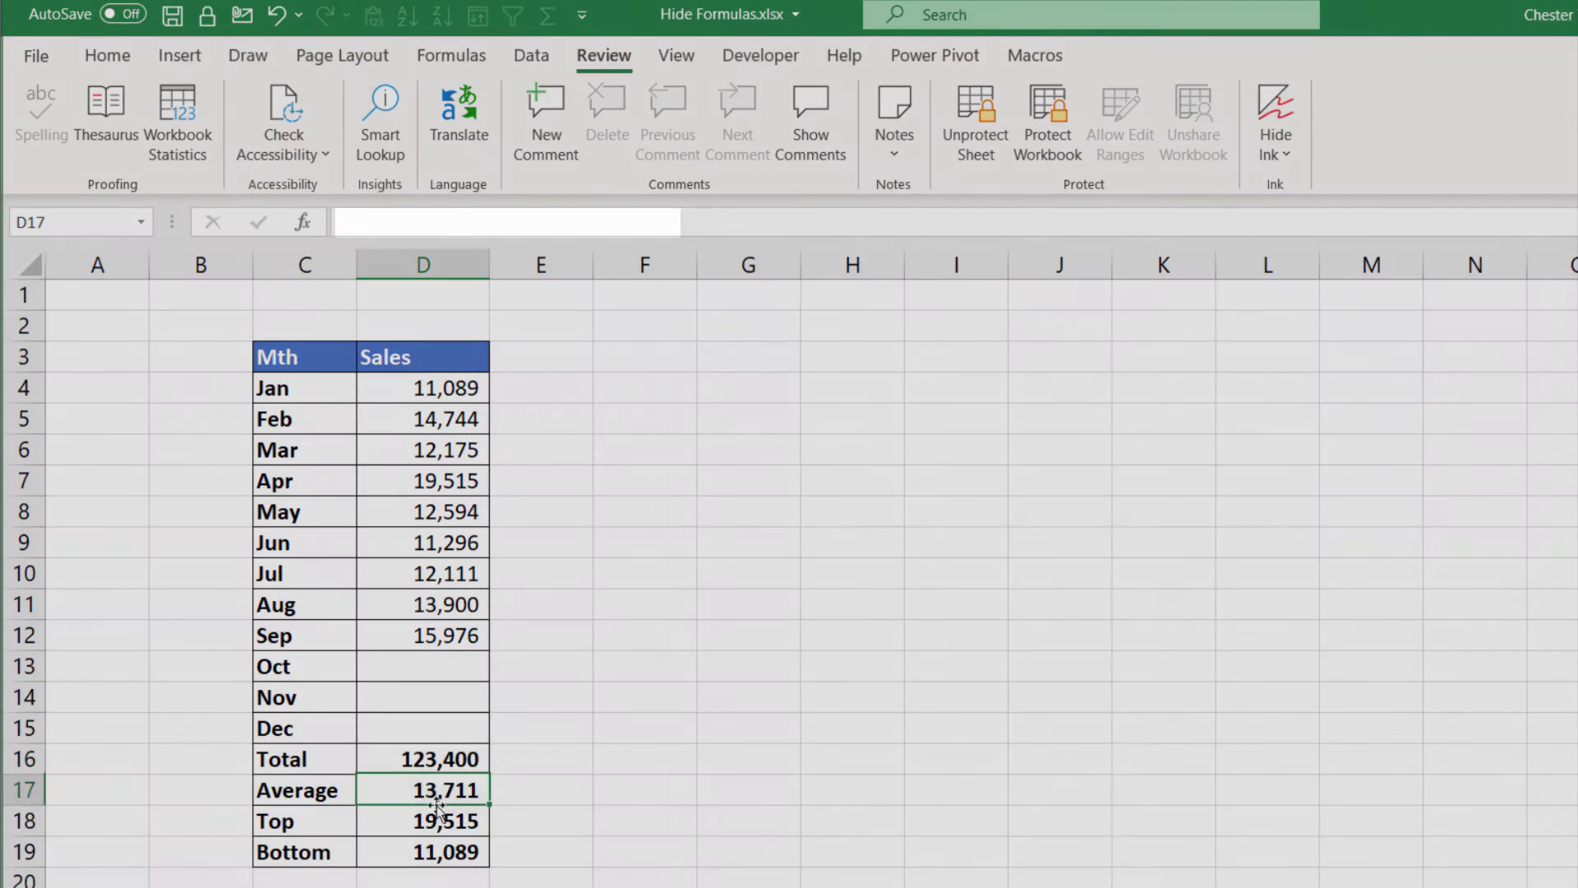
pyautogui.click(443, 821)
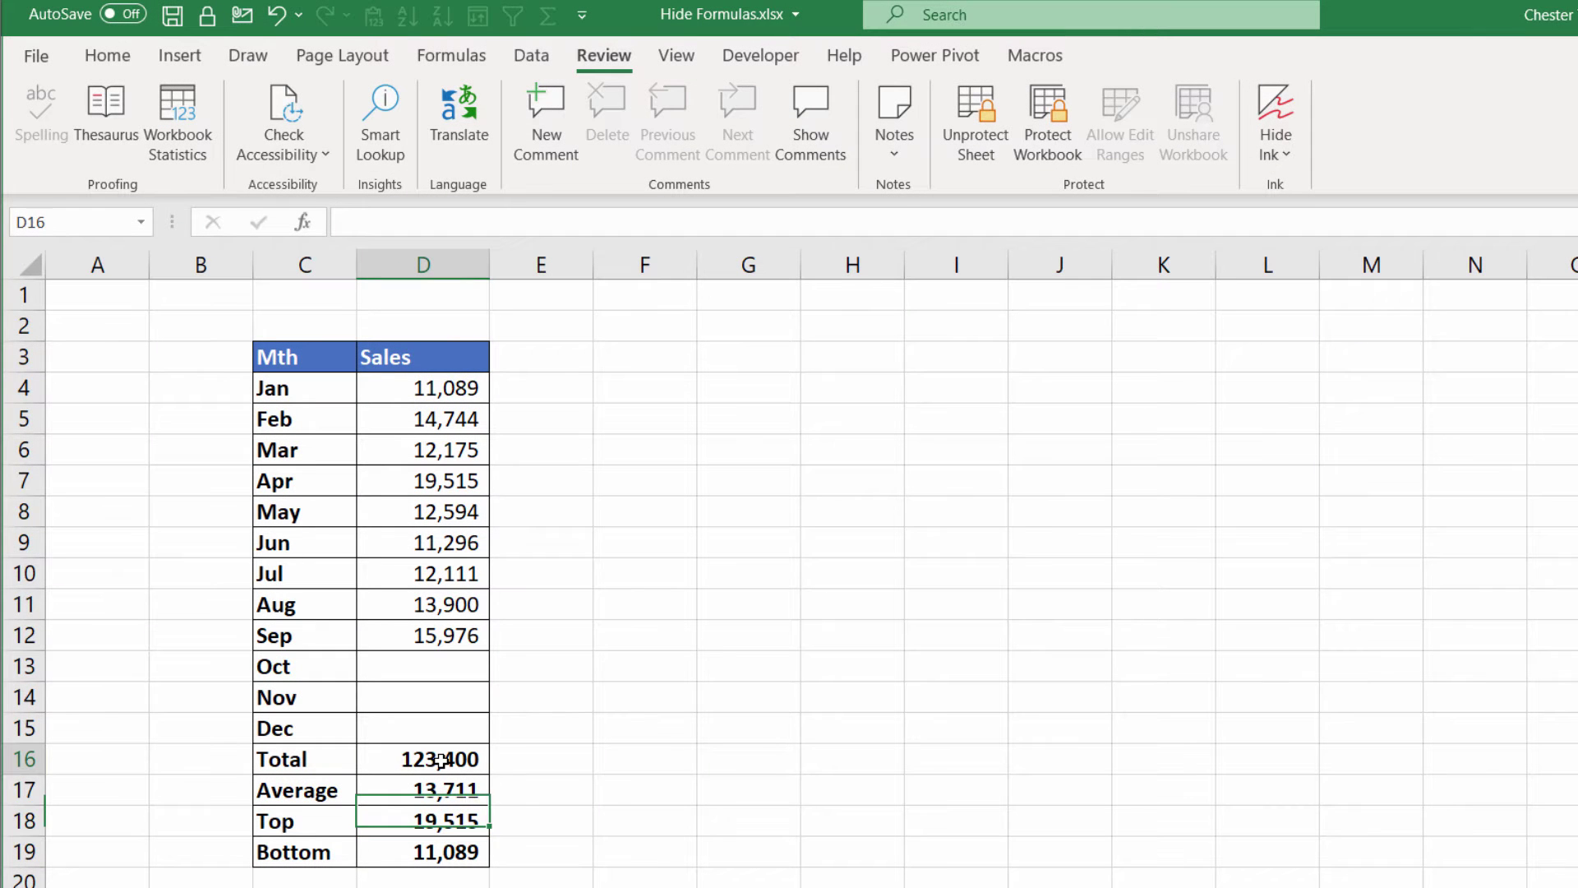
pyautogui.click(448, 758)
pyautogui.doubleClick(449, 759)
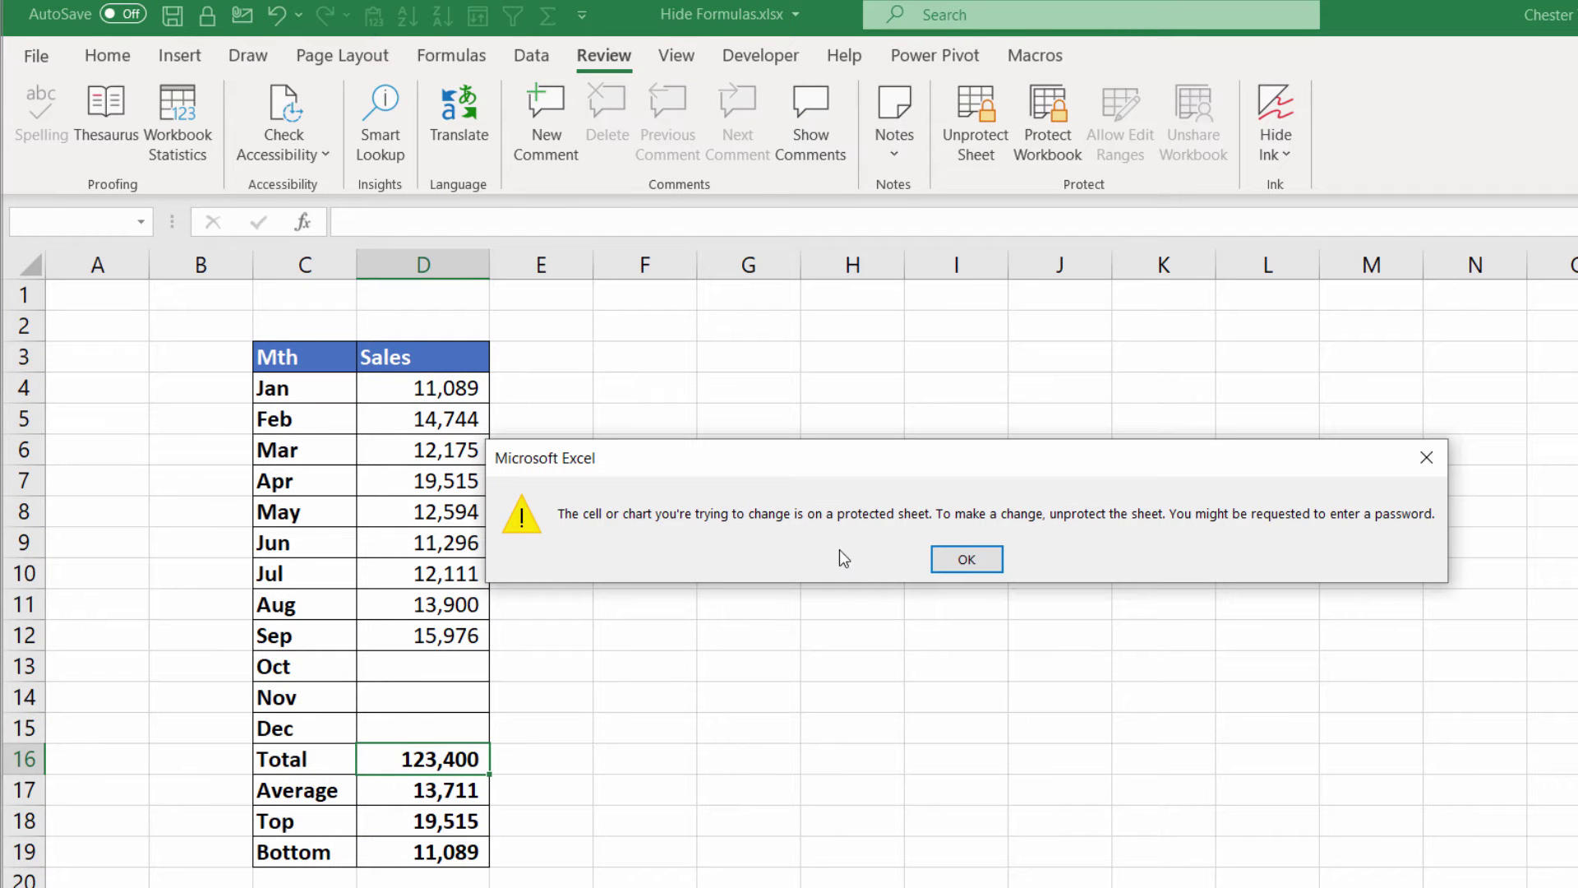
pyautogui.click(973, 559)
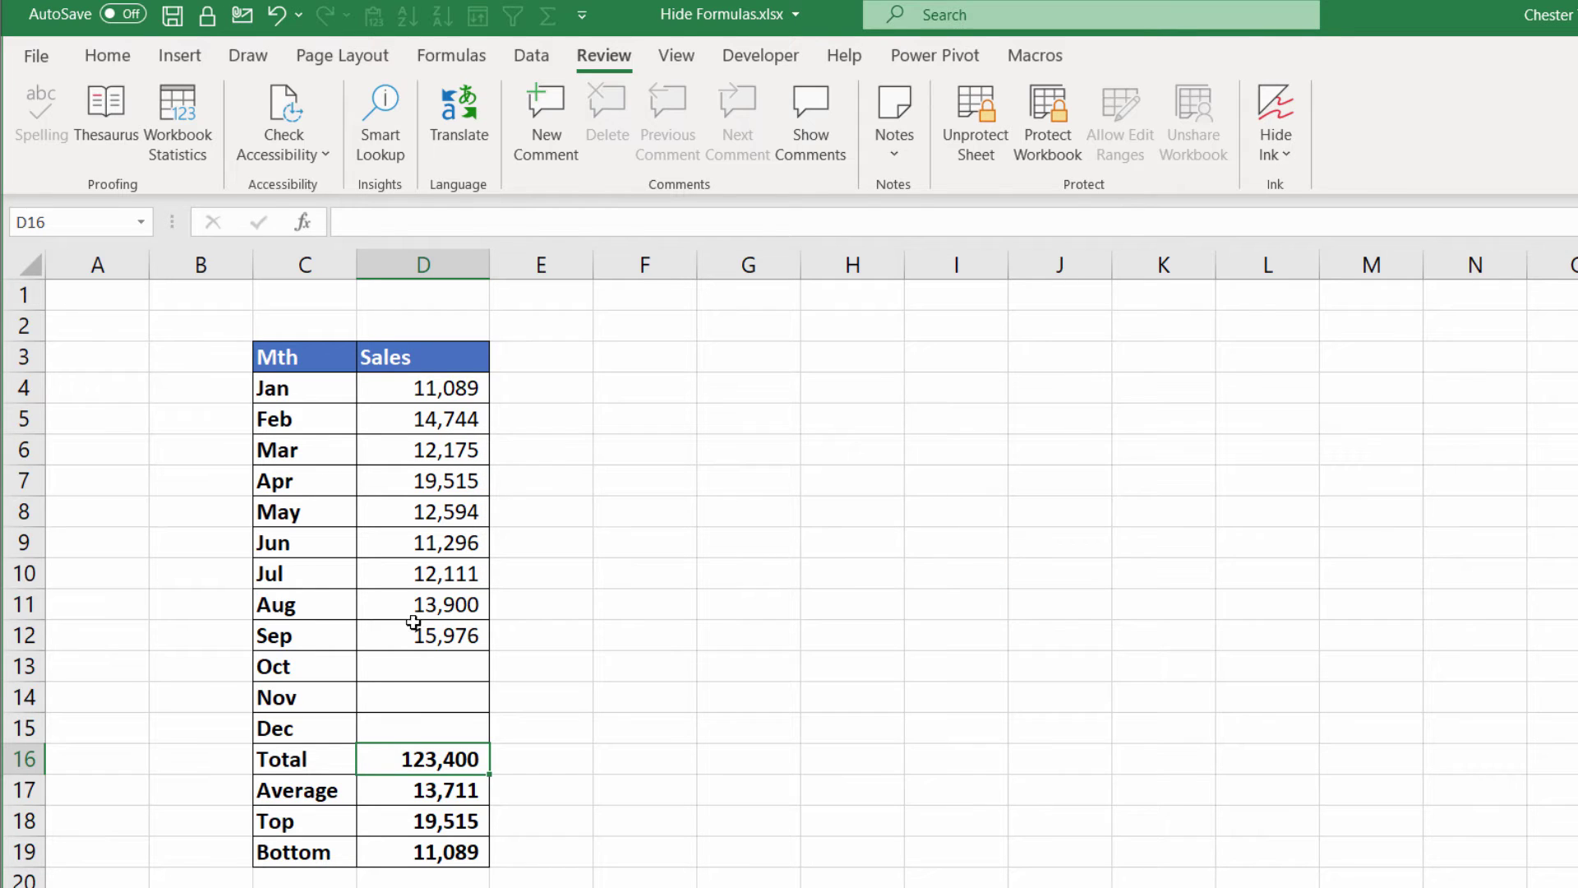
# Enter 34,000 as October sales in D13
pyautogui.click(429, 666)
pyautogui.write('34')
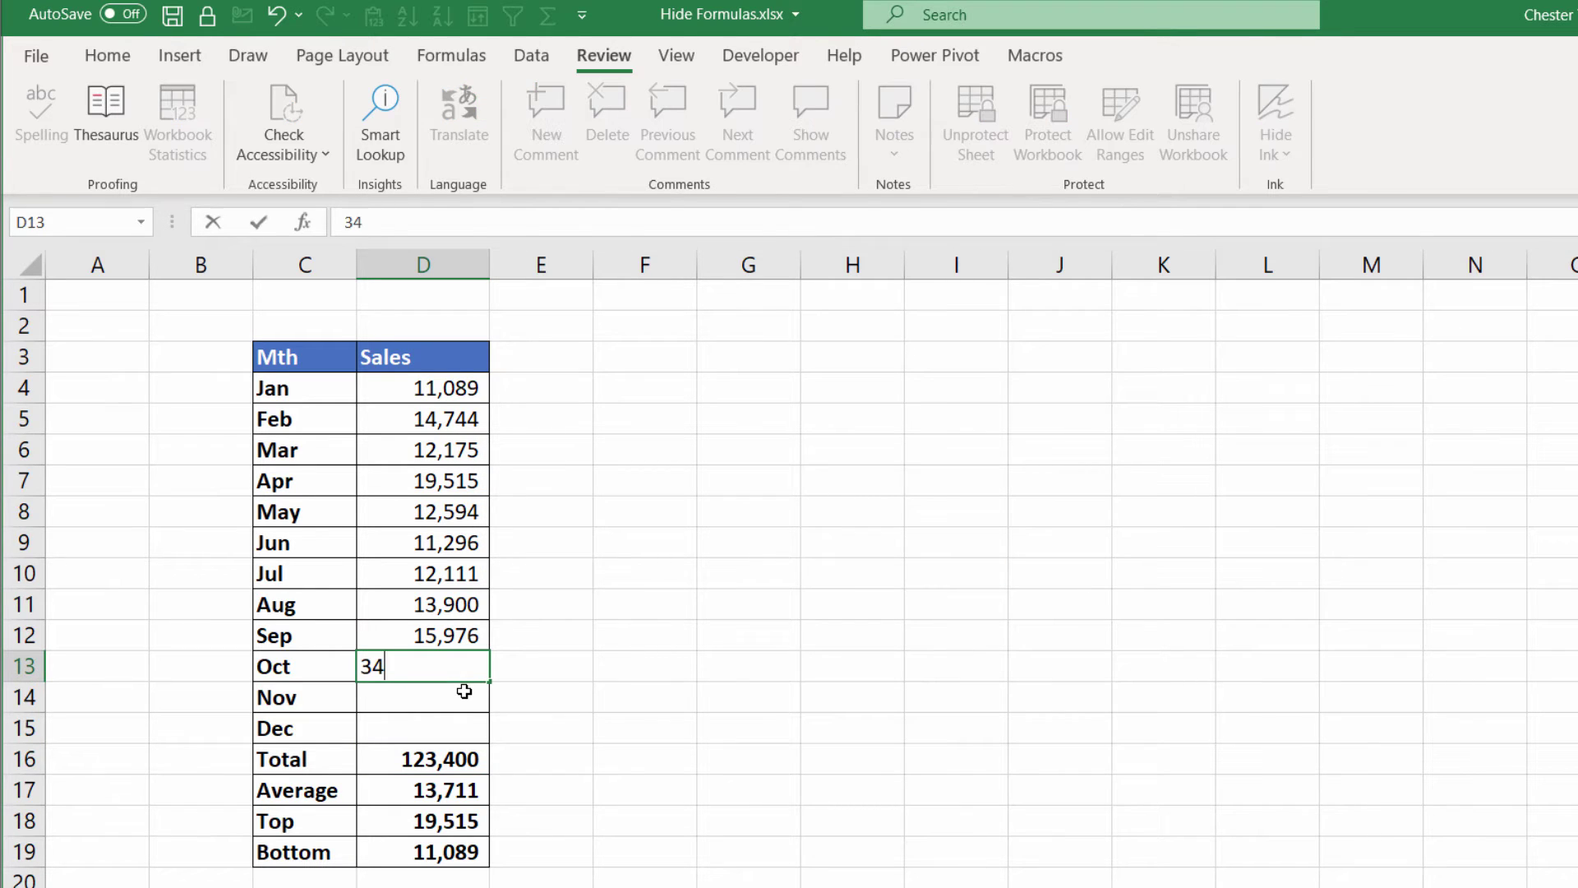
pyautogui.write(',000')
pyautogui.press('Return')
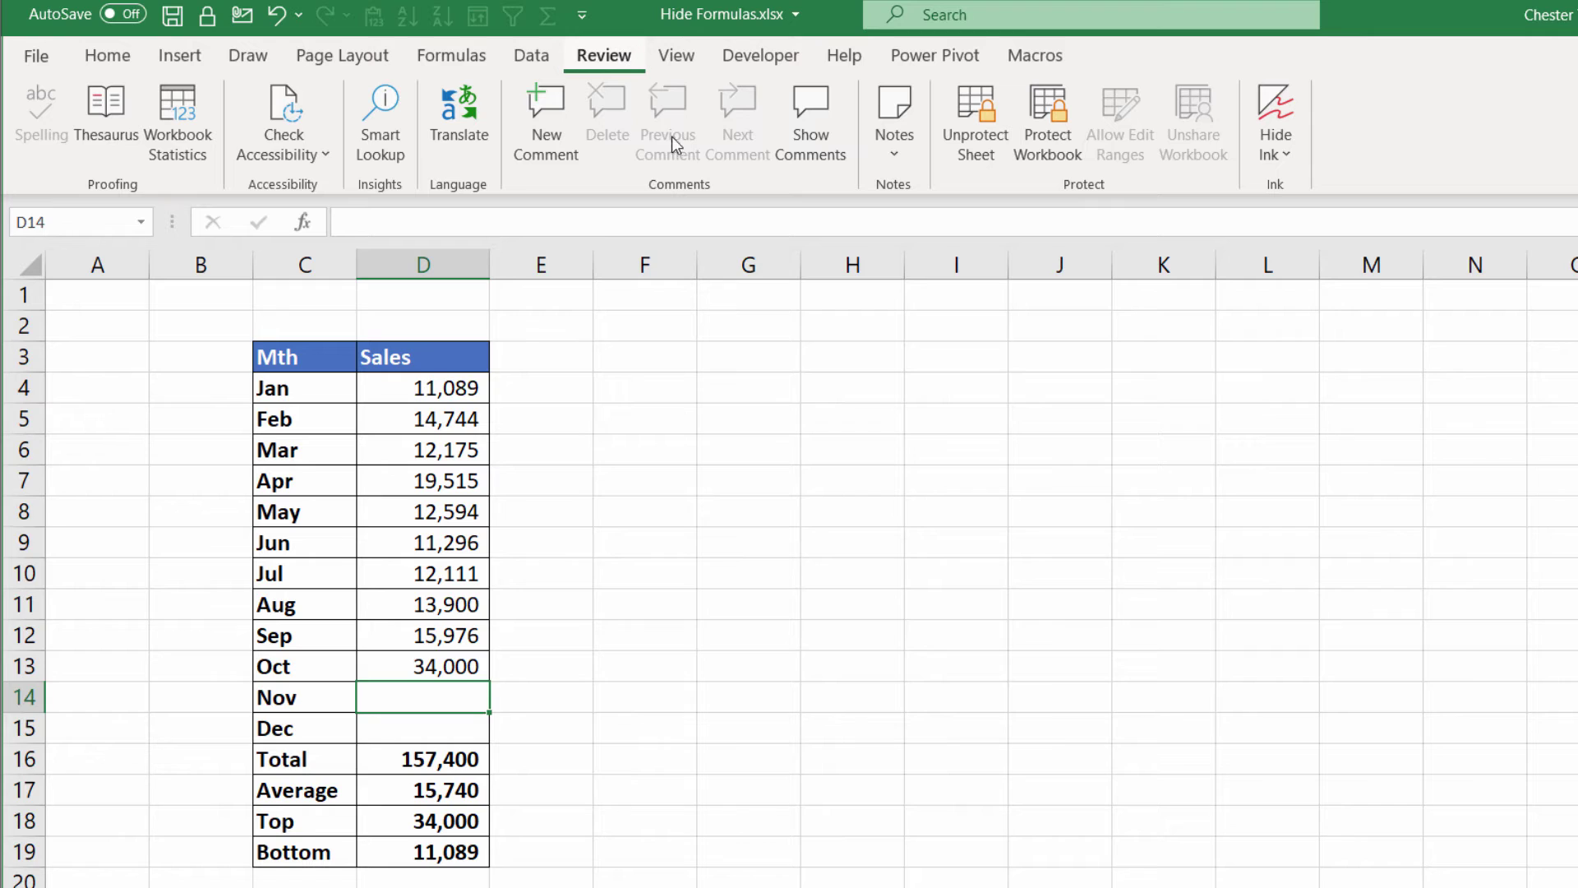
# Unprotect the sheet by entering its password
pyautogui.click(985, 149)
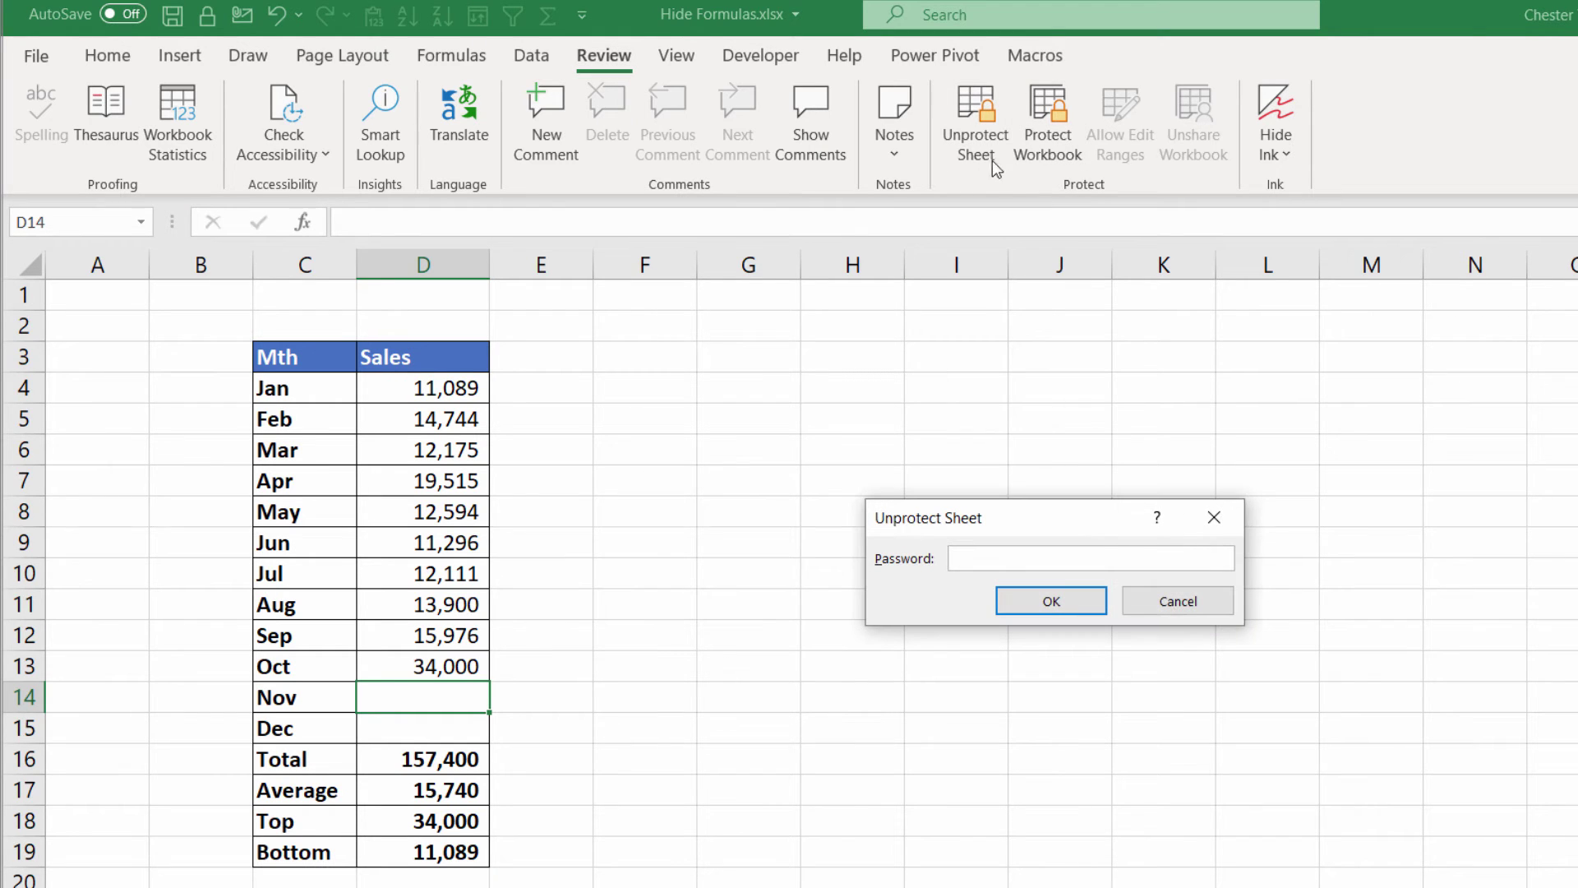
pyautogui.write('1234')
pyautogui.click(1060, 600)
# View the now-visible formulas in D16 through D19, such as =SUM(D4:D15) and =MIN(D4:D15)
pyautogui.click(457, 756)
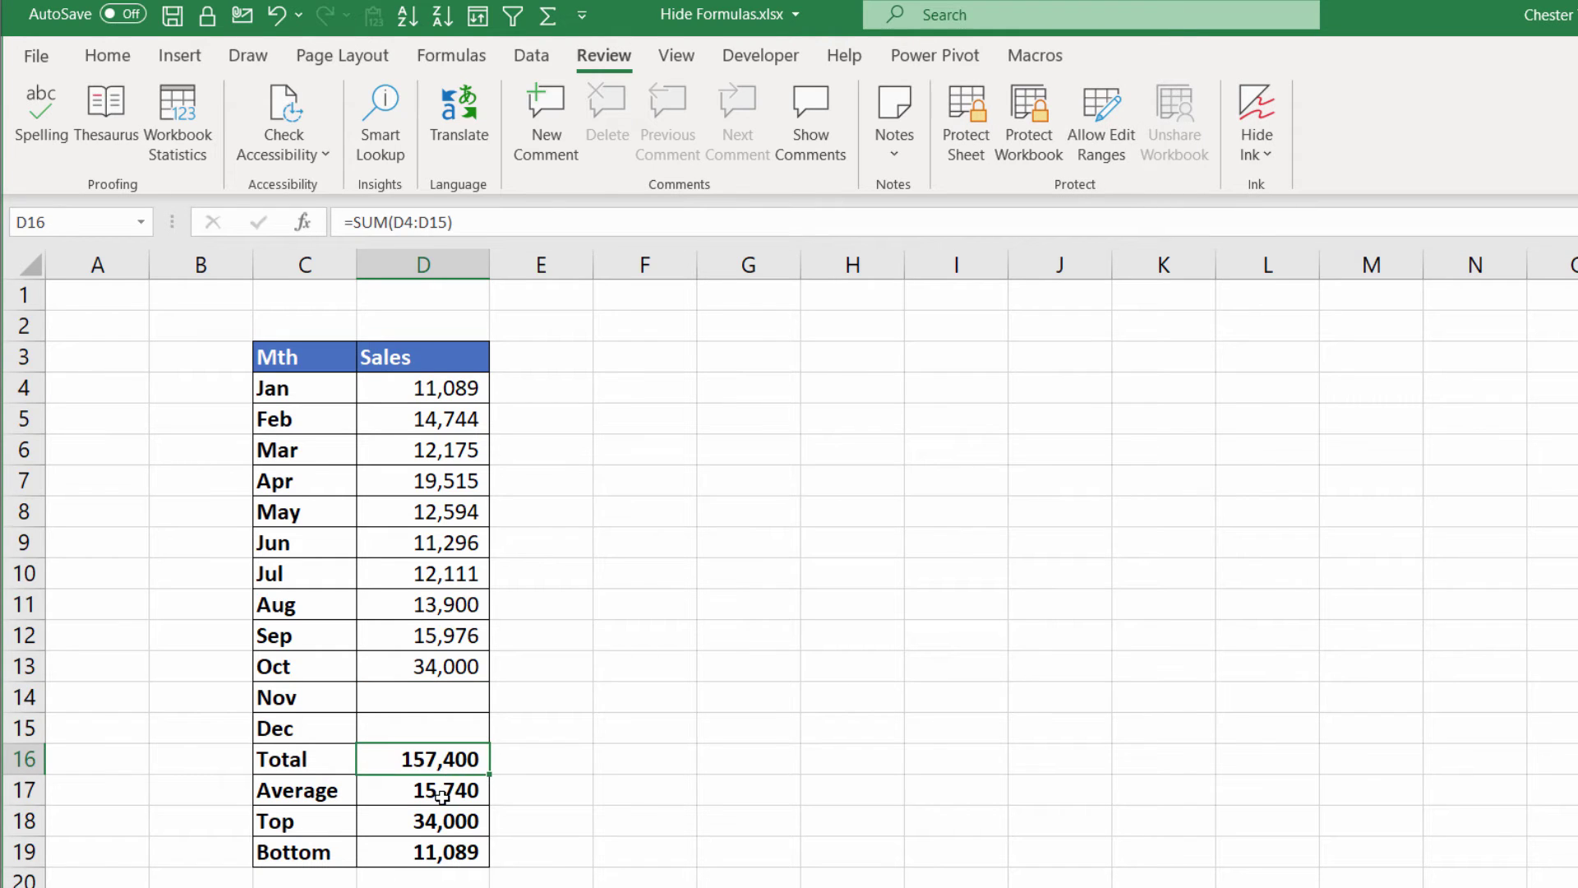
pyautogui.click(444, 793)
pyautogui.click(444, 820)
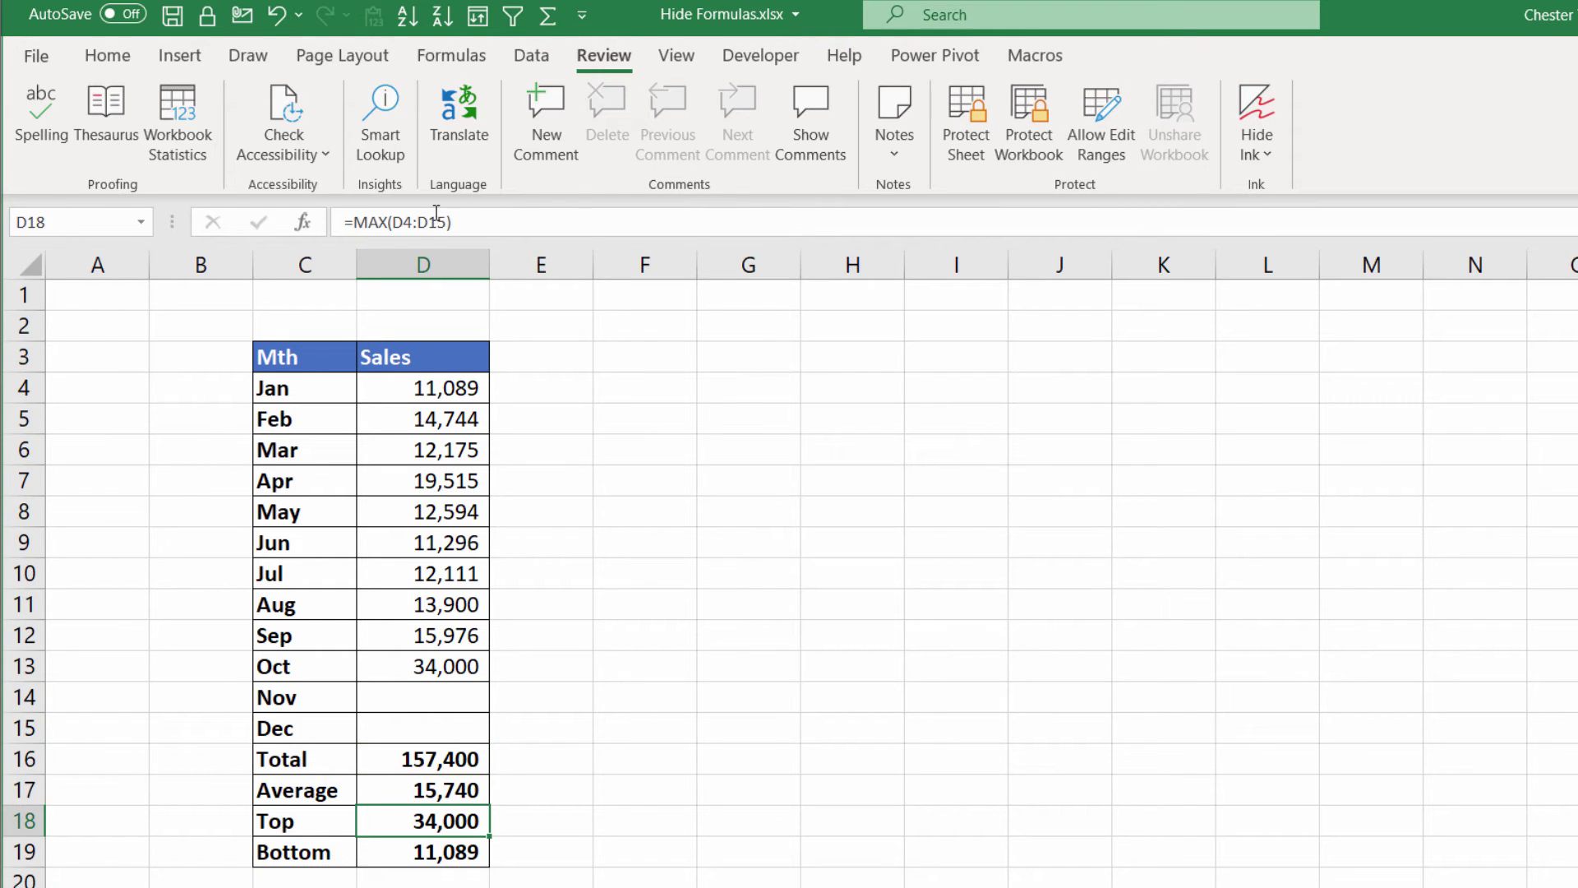
pyautogui.click(420, 850)
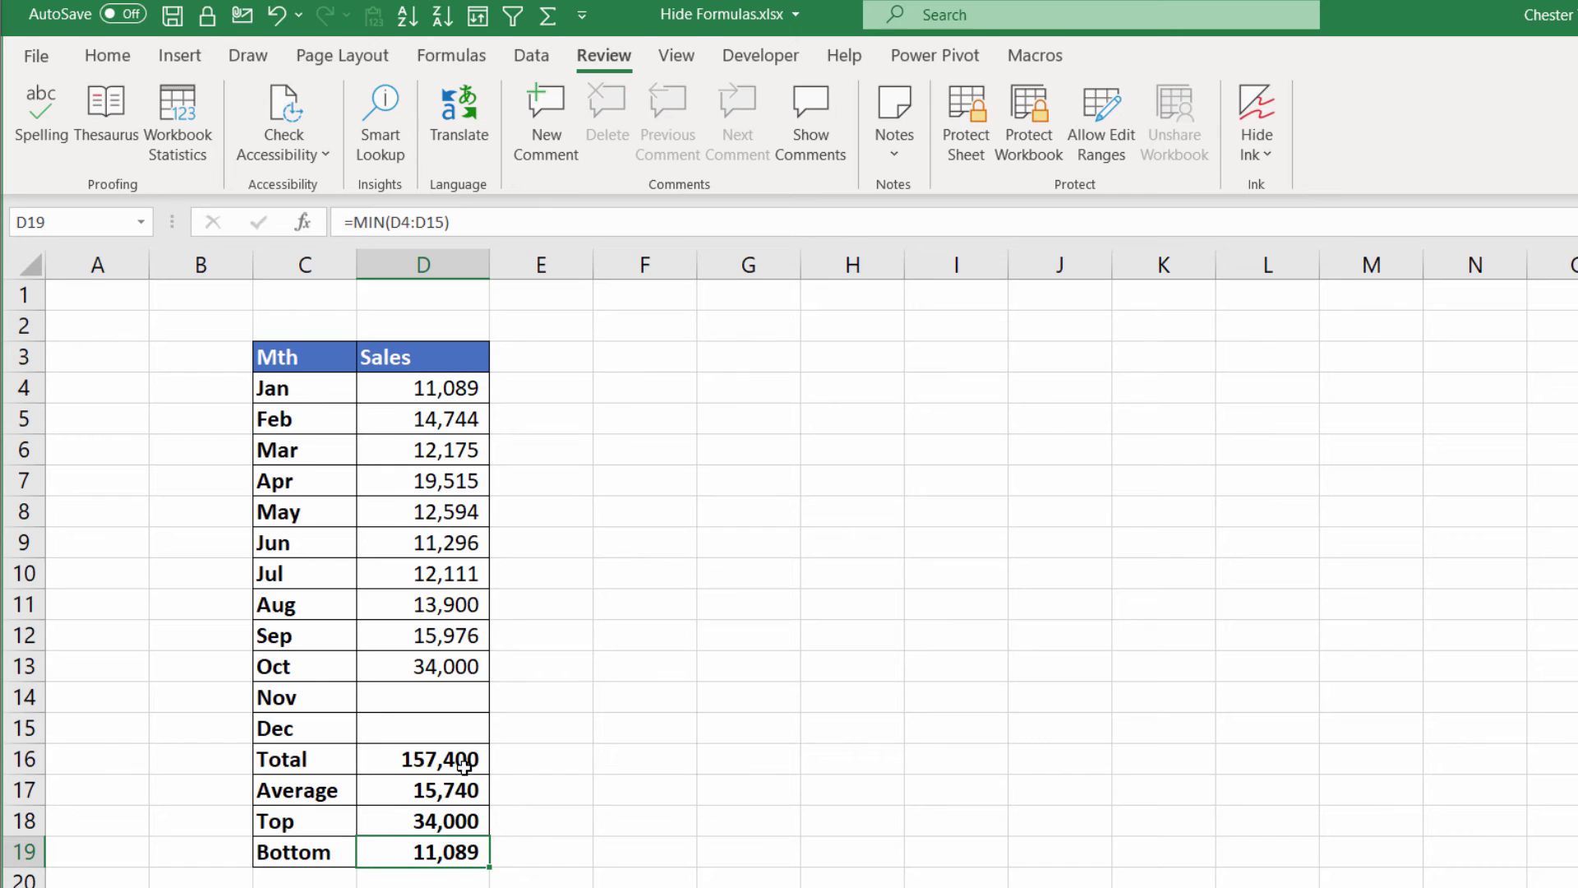
# Copy C3:D19 and paste it back over itself as values only, then check D16
pyautogui.moveTo(312, 350); pyautogui.dragTo(436, 855)
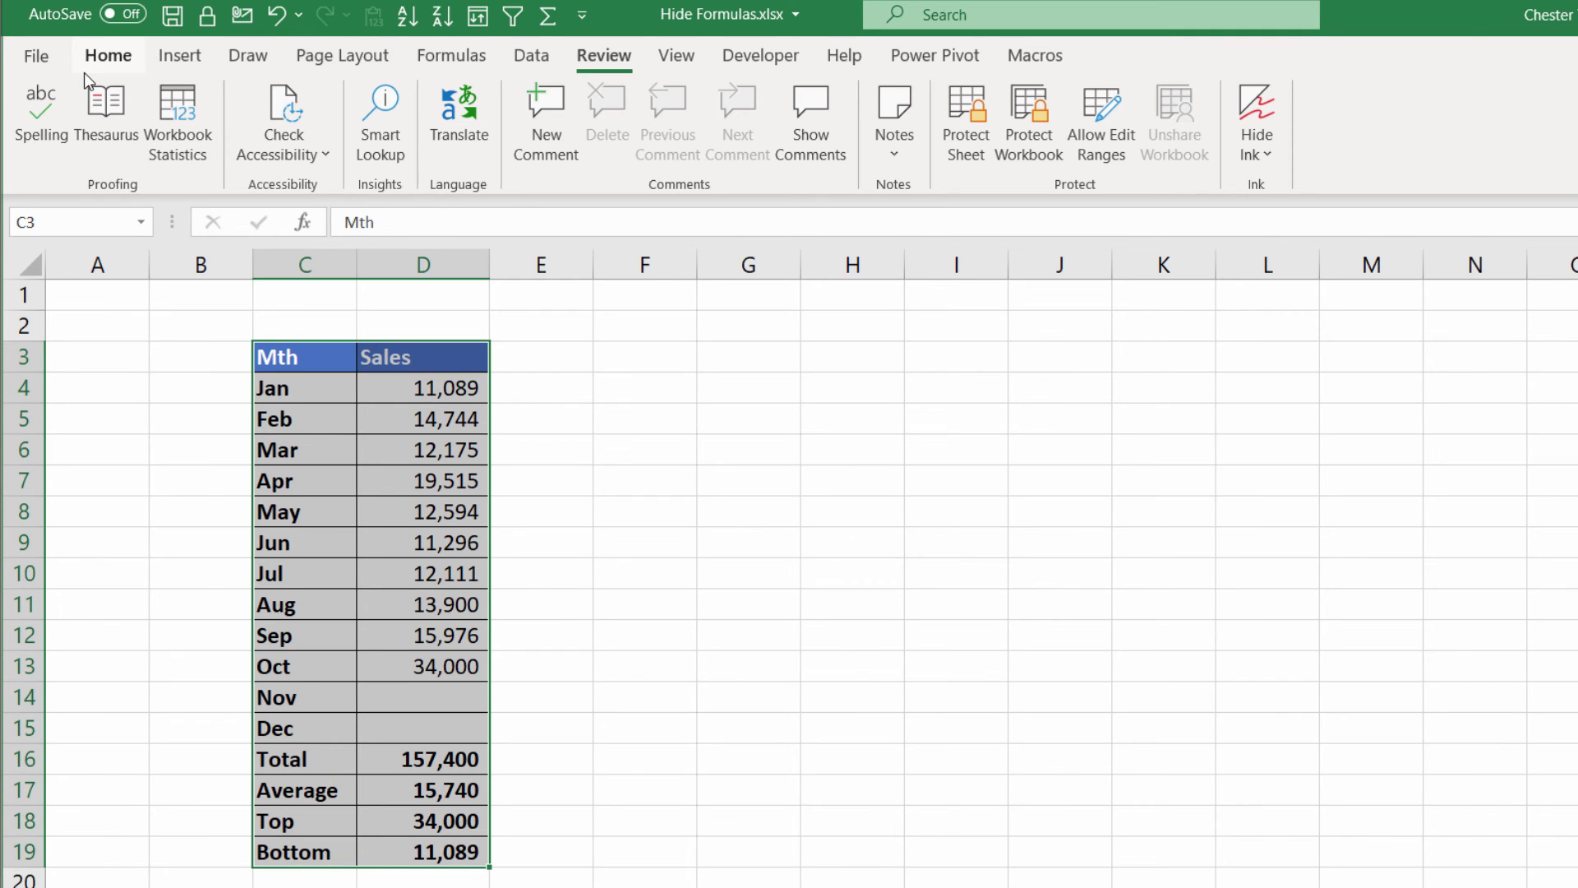
pyautogui.hotkey('ctrl', 'c')
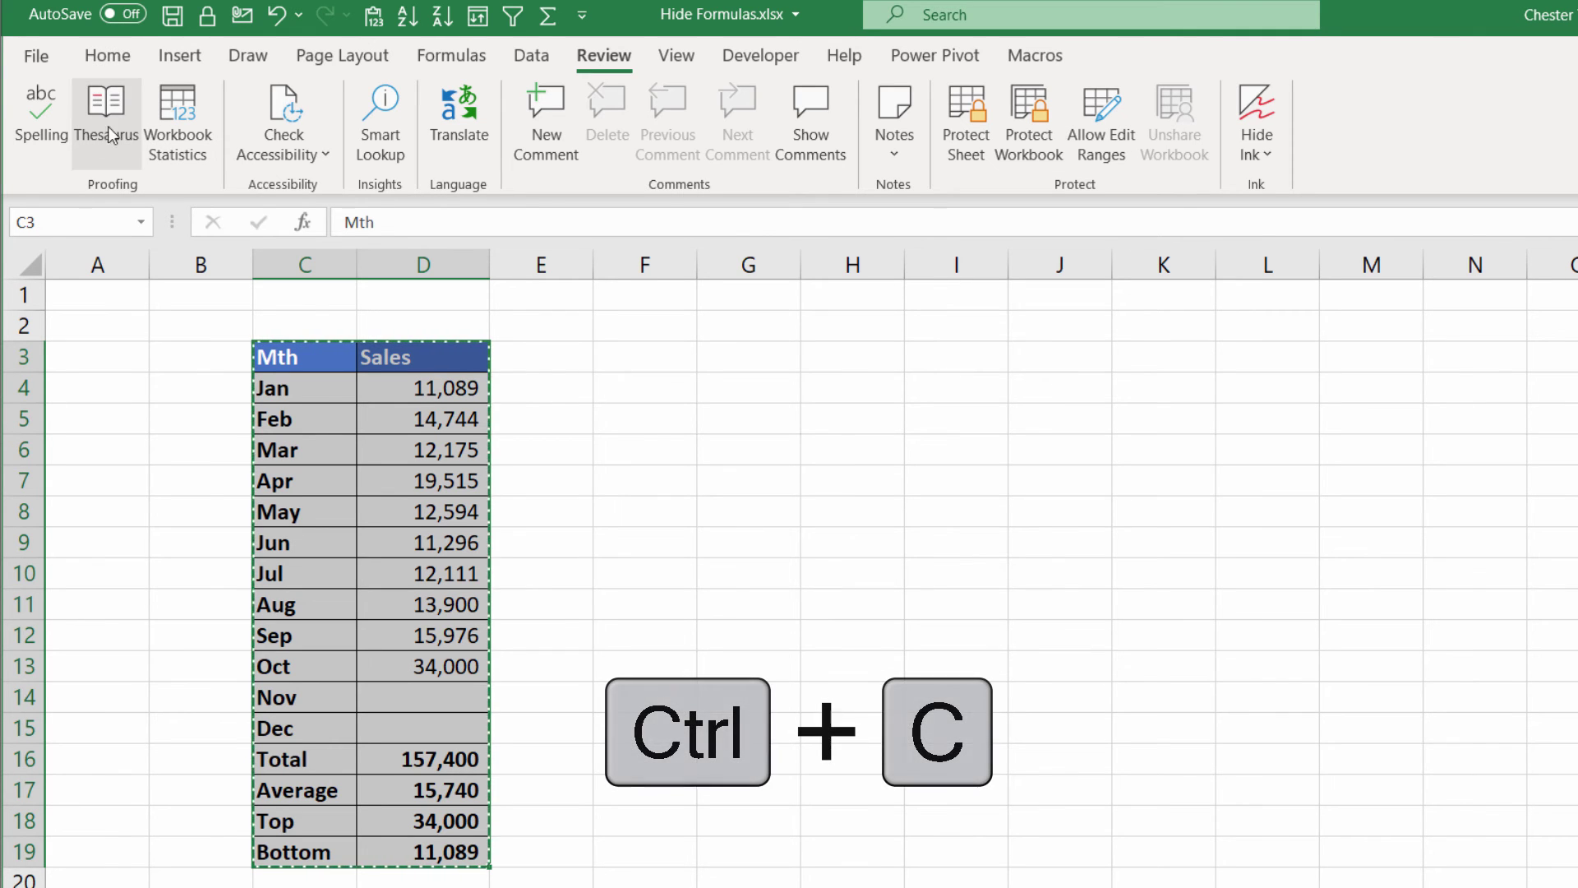
pyautogui.click(113, 59)
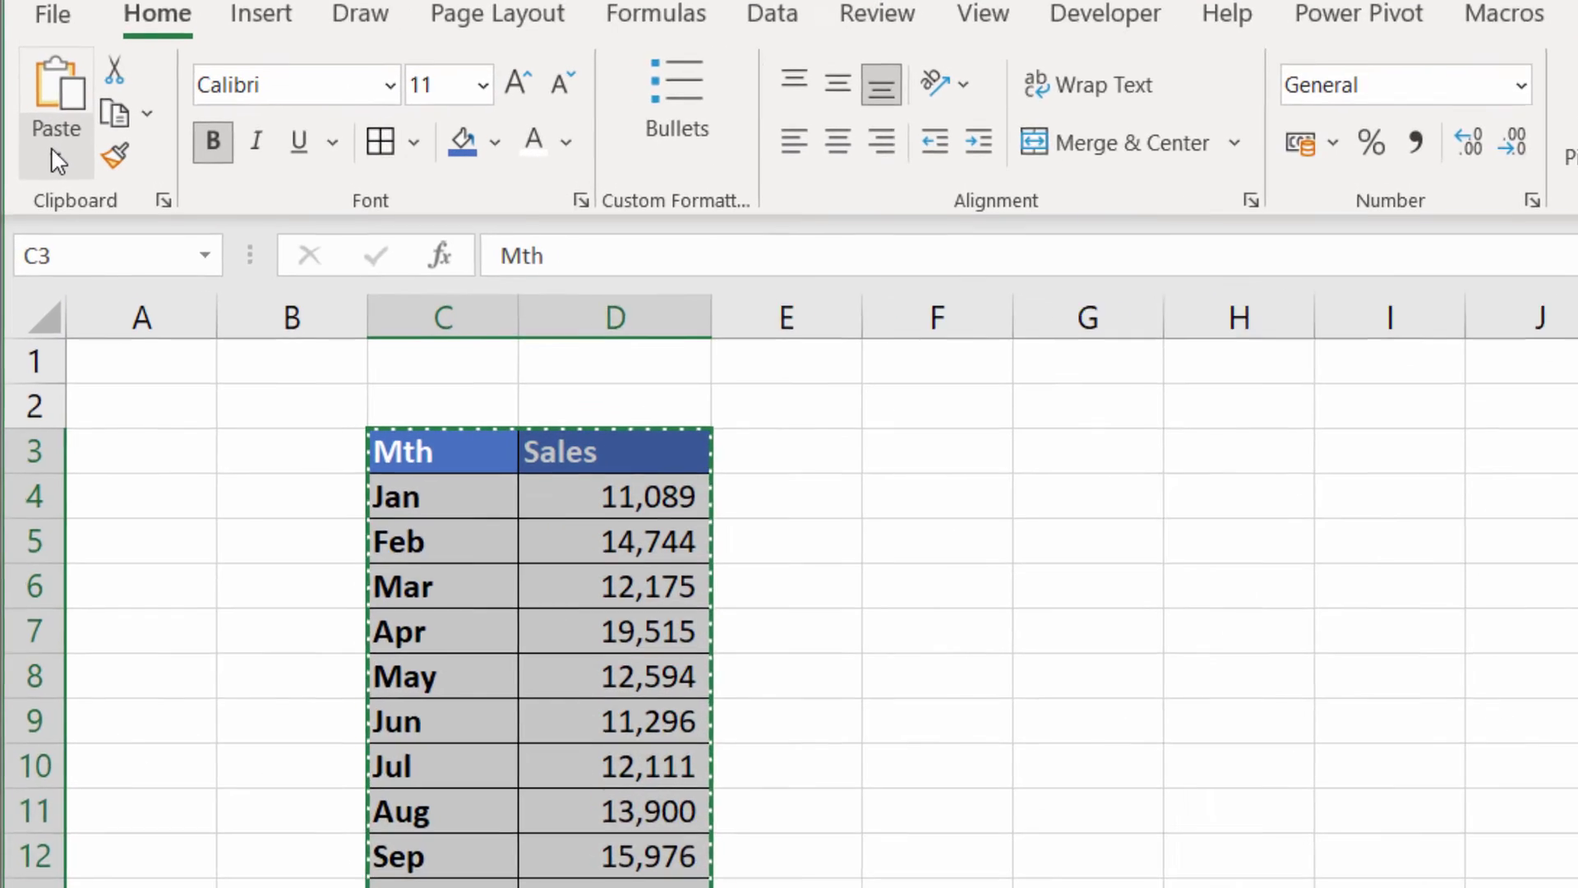
pyautogui.click(38, 149)
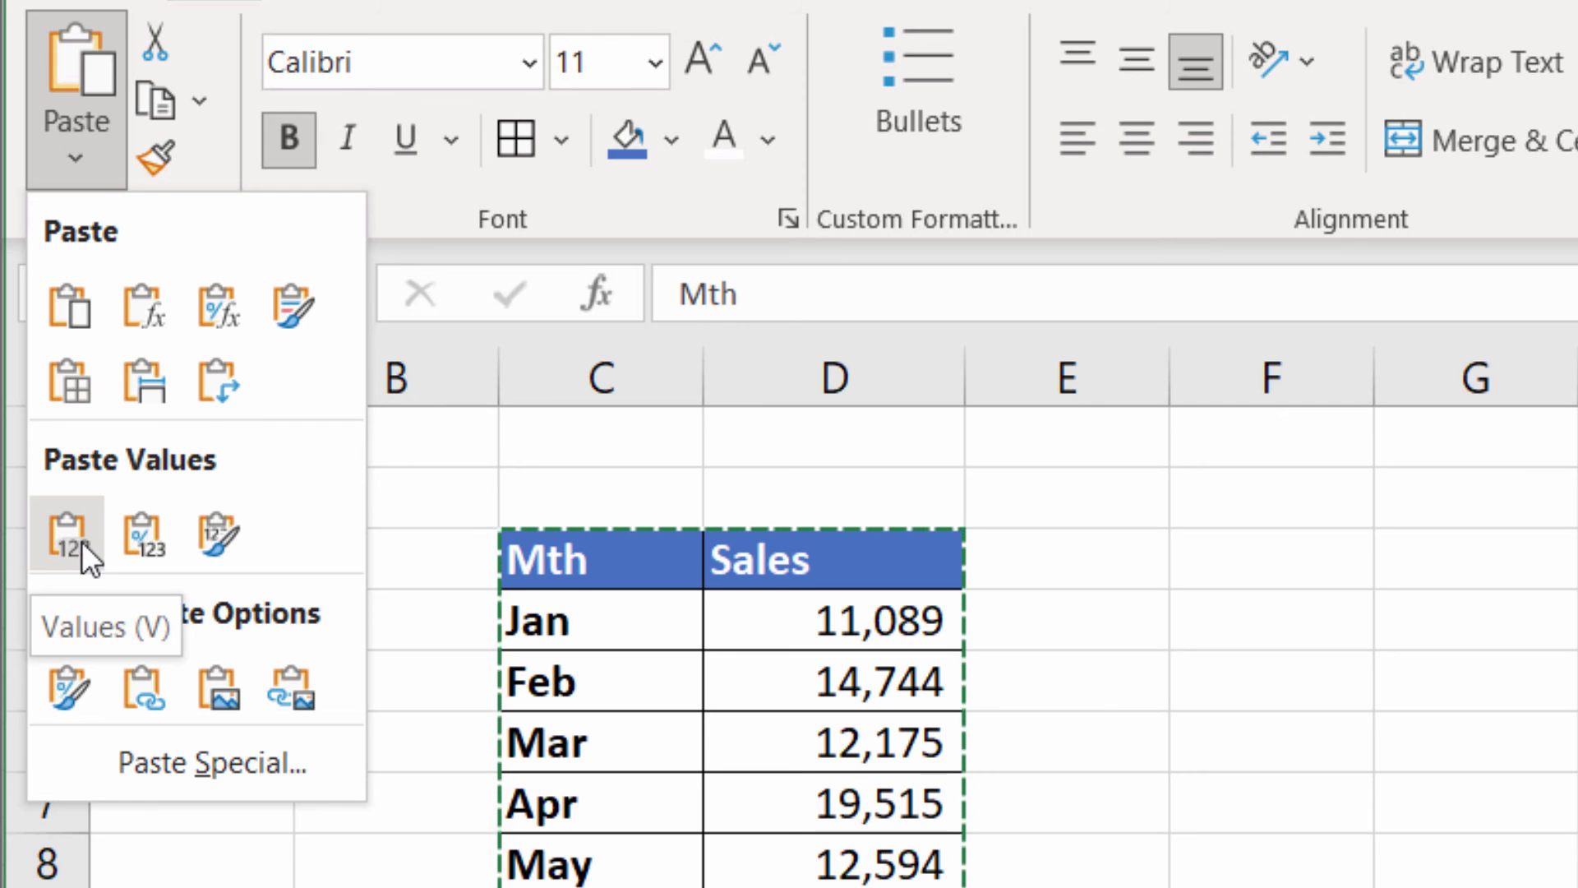
pyautogui.click(74, 542)
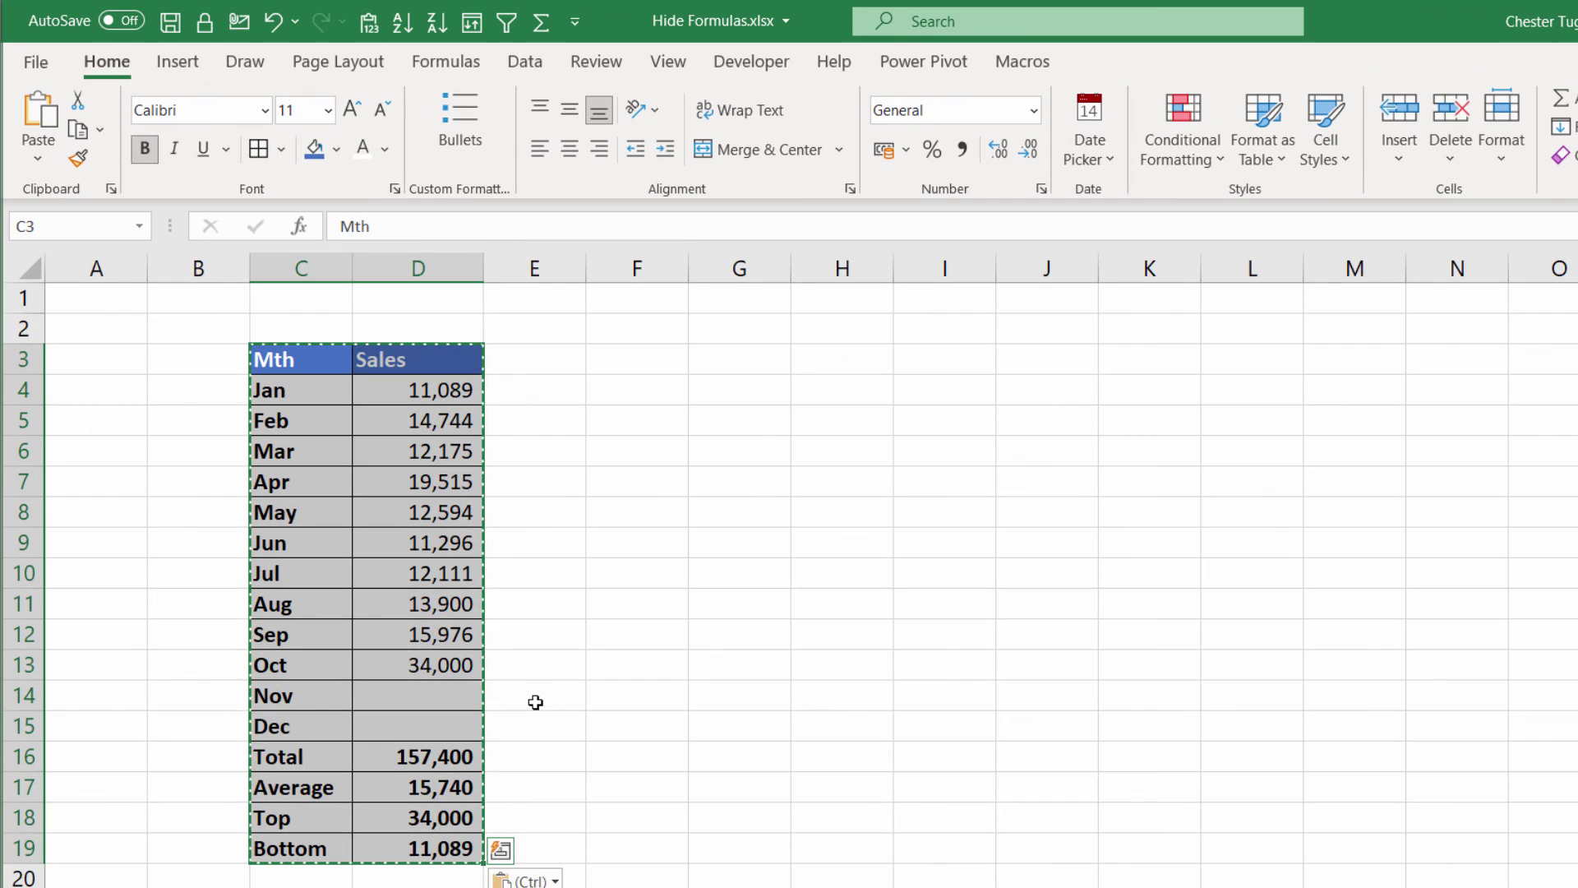
pyautogui.click(434, 758)
pyautogui.click(434, 787)
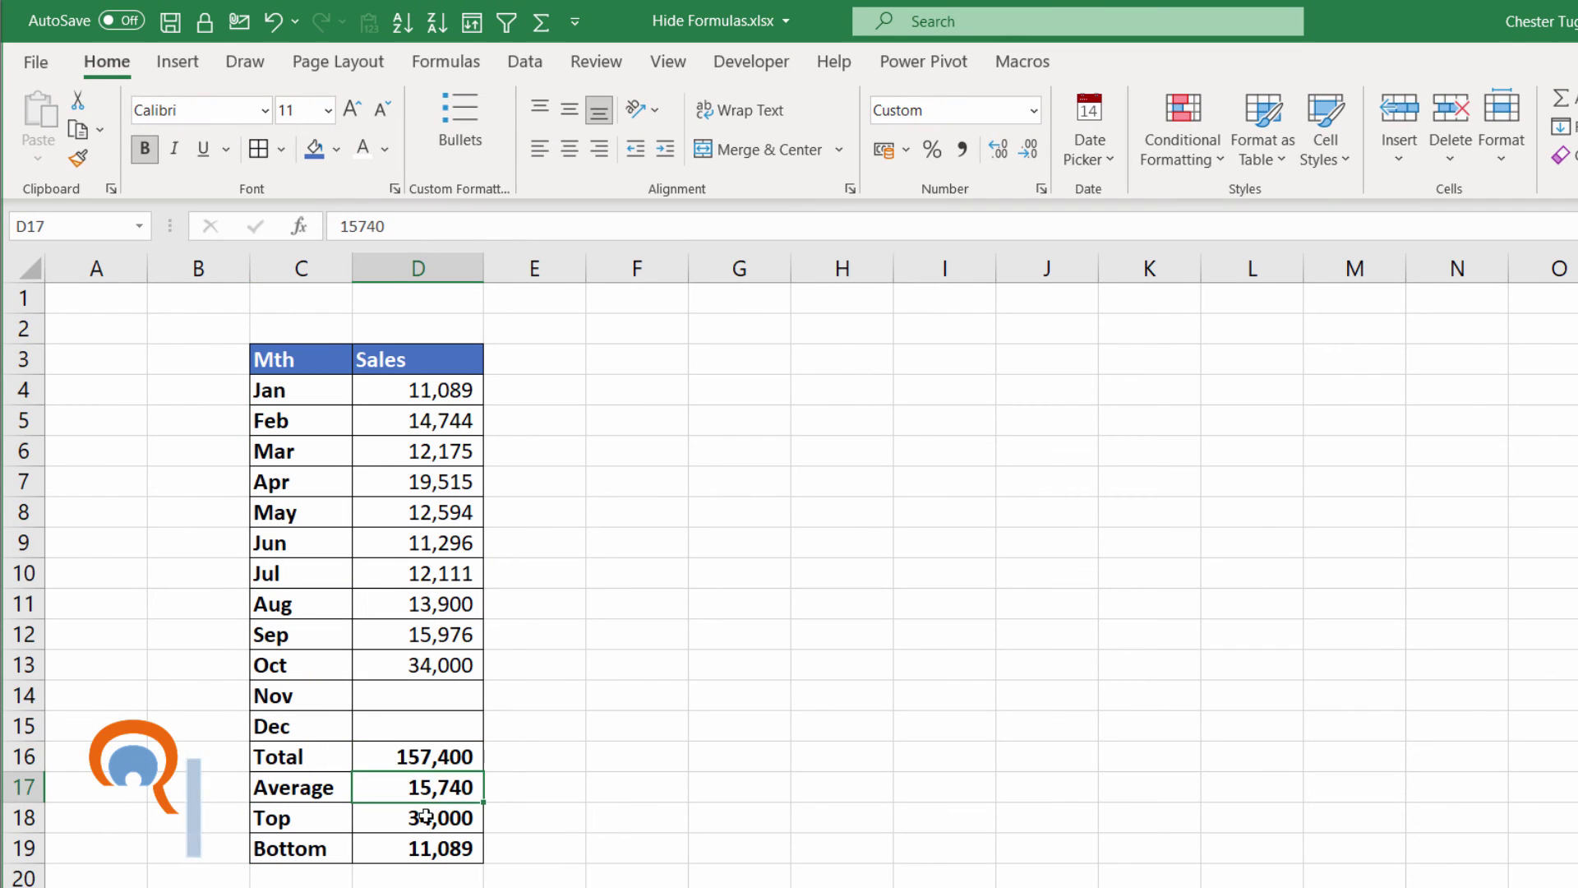
pyautogui.click(425, 816)
pyautogui.click(421, 847)
pyautogui.click(427, 757)
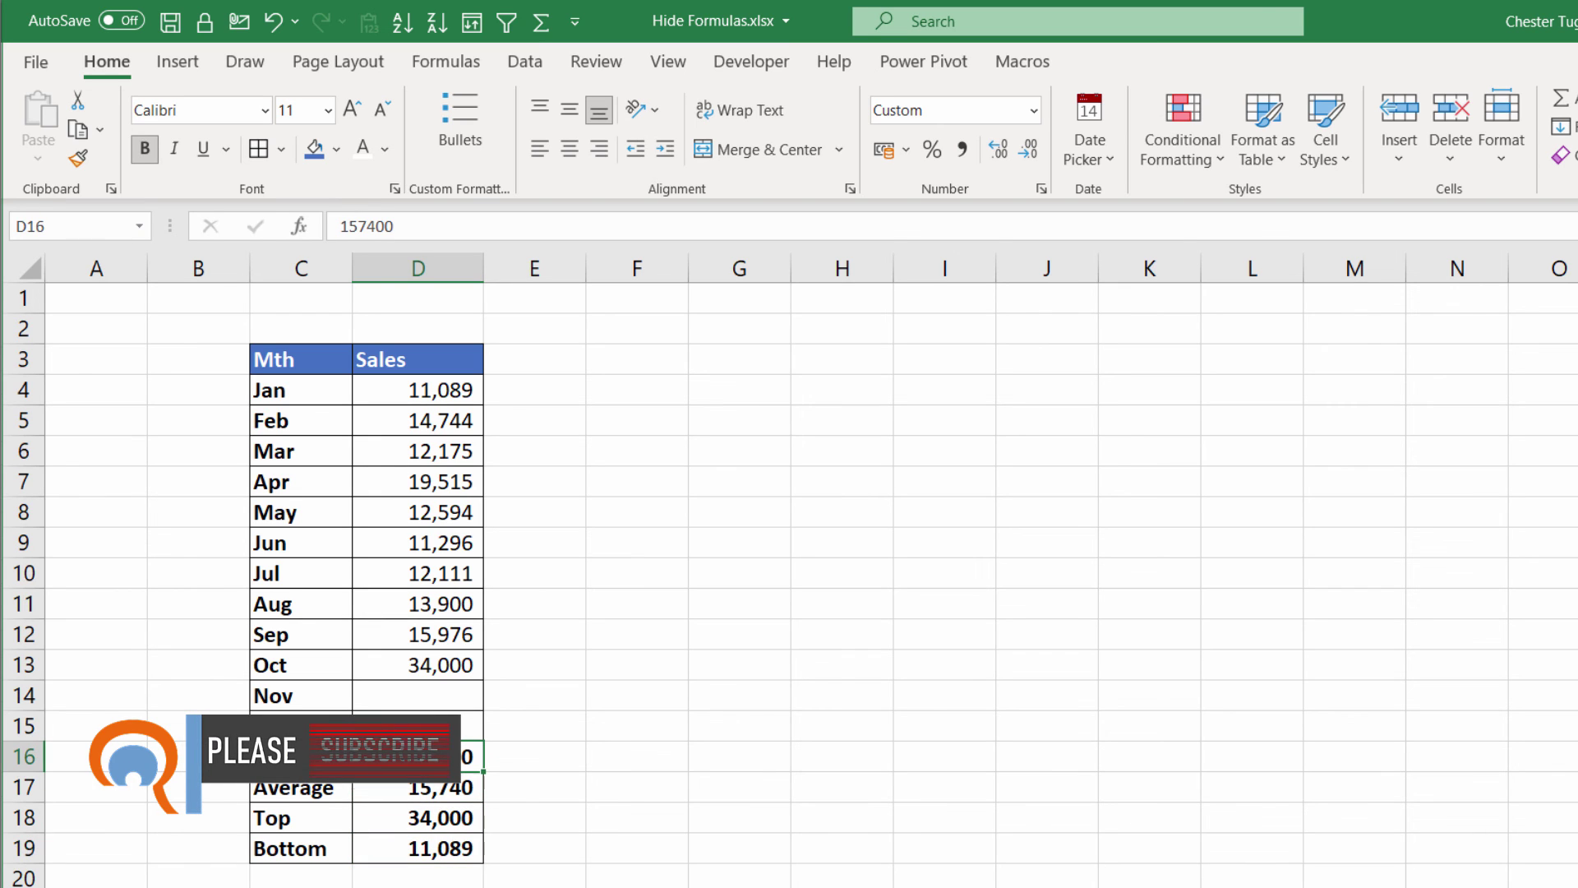